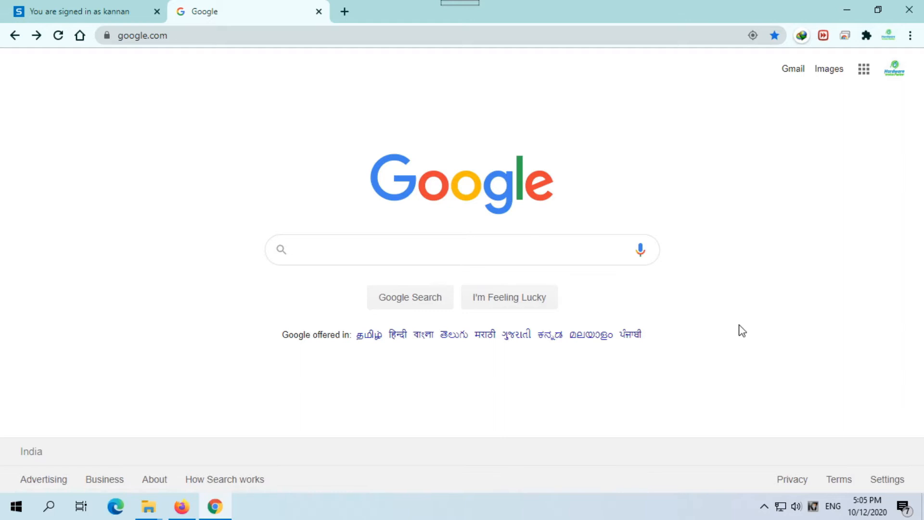
- Search Google for "virtualbox" and open the Oracle VM VirtualBox website from the results
left_click(580, 247)
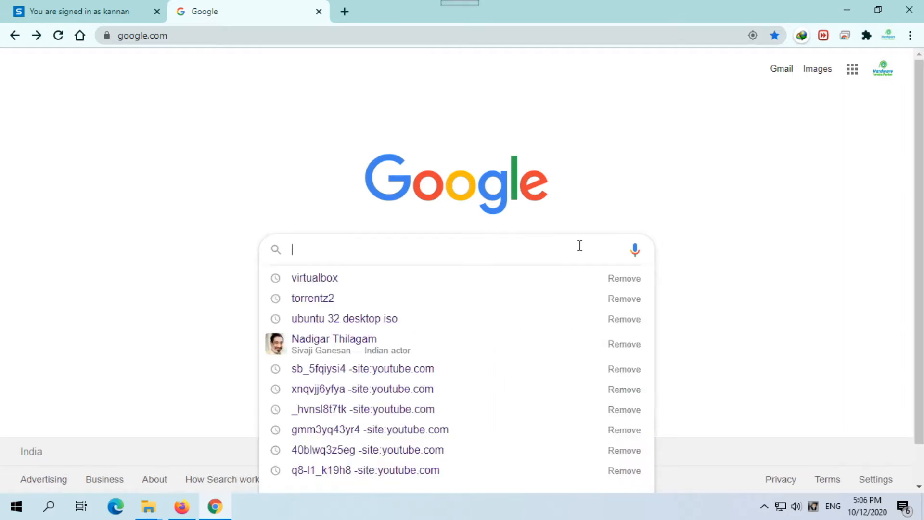
key("Down")
key("Return")
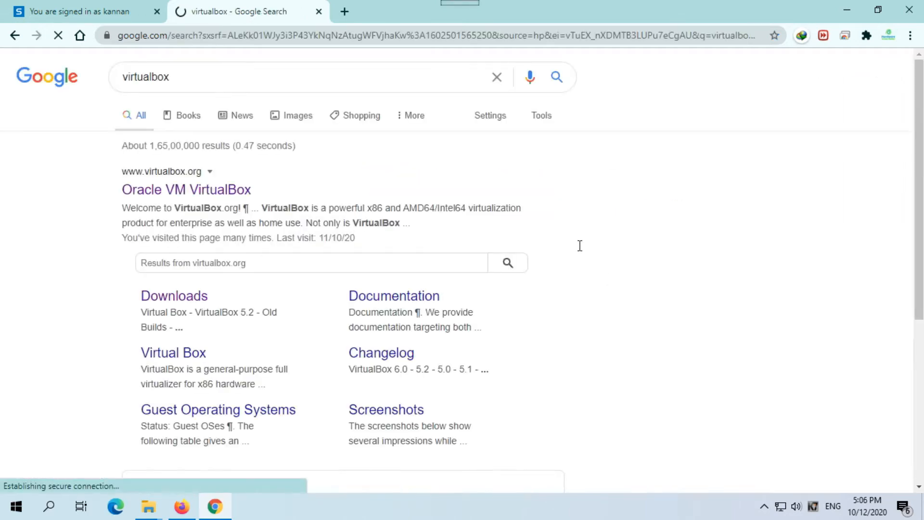
left_click(208, 191)
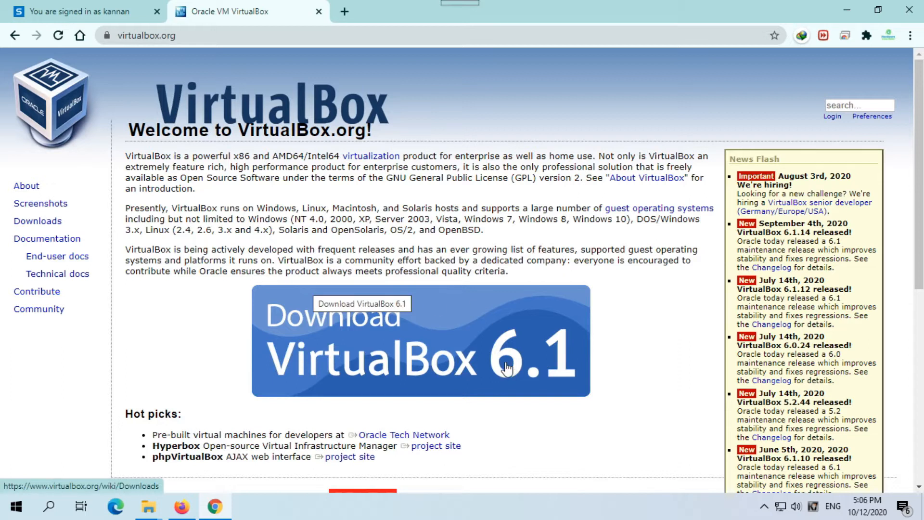
- Download the VirtualBox 6.1.14 package for Windows hosts and save it to the Desktop
left_click(396, 354)
left_click(197, 311)
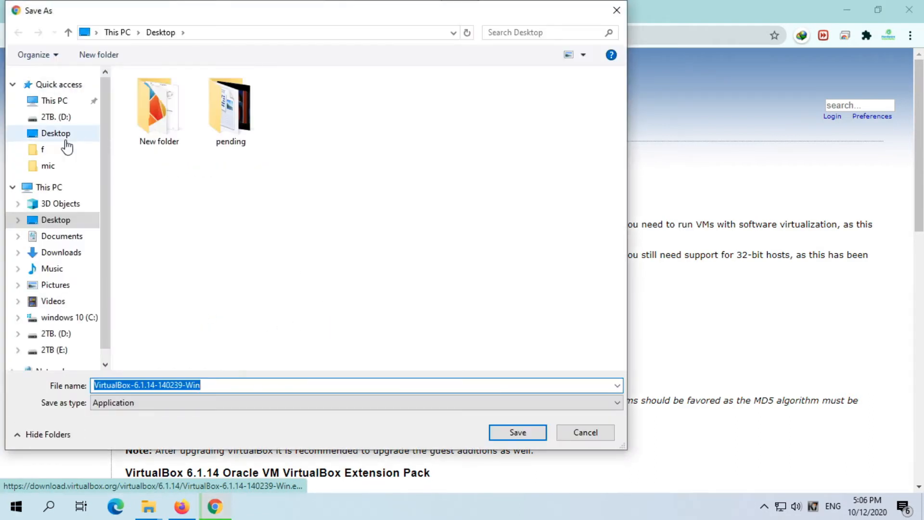
left_click(56, 133)
left_click(513, 436)
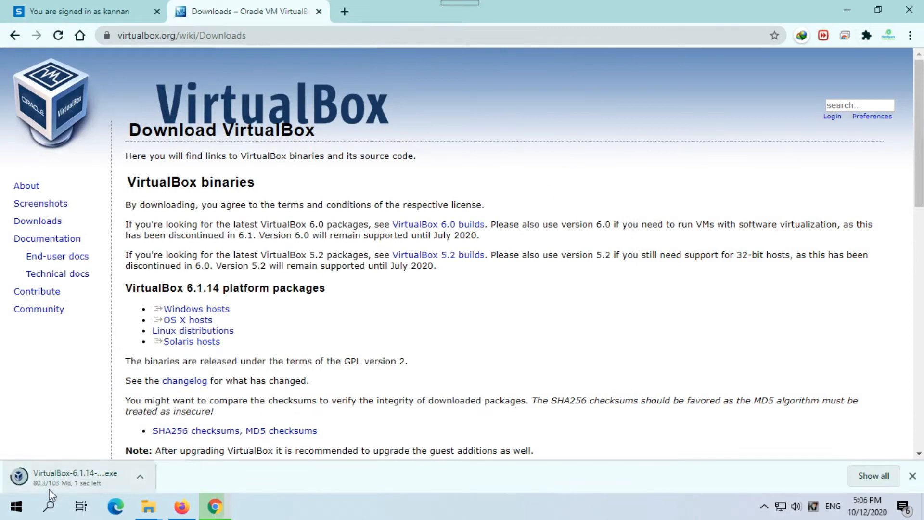
- Minimize the browser, place the downloaded VirtualBox installer near the disc images on the desktop and run it
left_click(848, 12)
left_click_drag(20, 320, 314, 198)
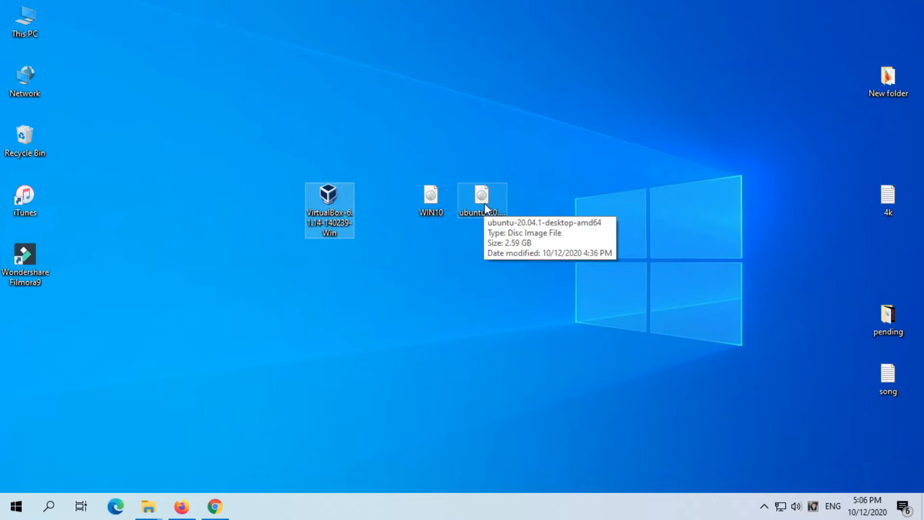
left_click(335, 214)
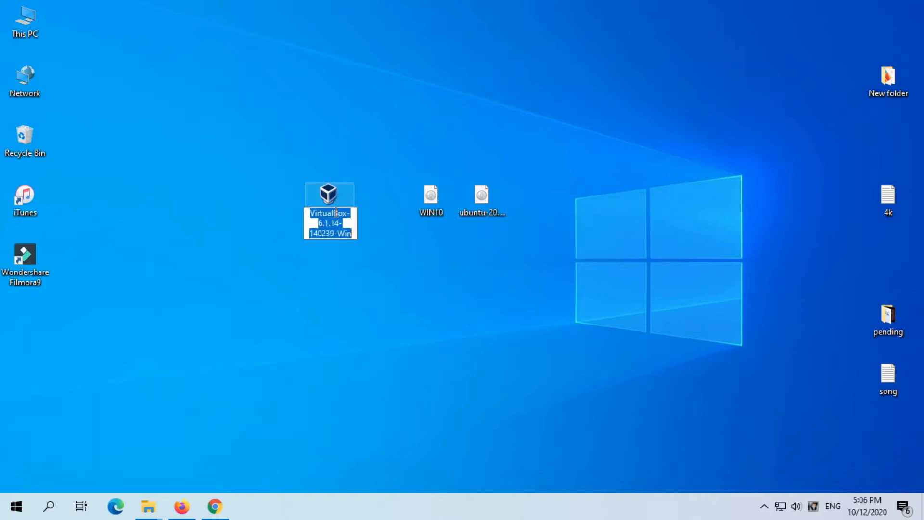
left_click(336, 196)
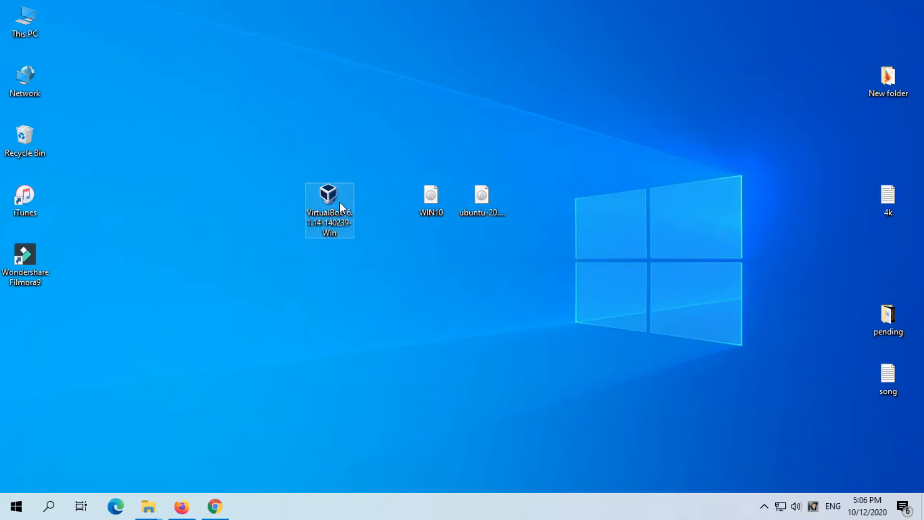
double_click(339, 202)
left_click(504, 272)
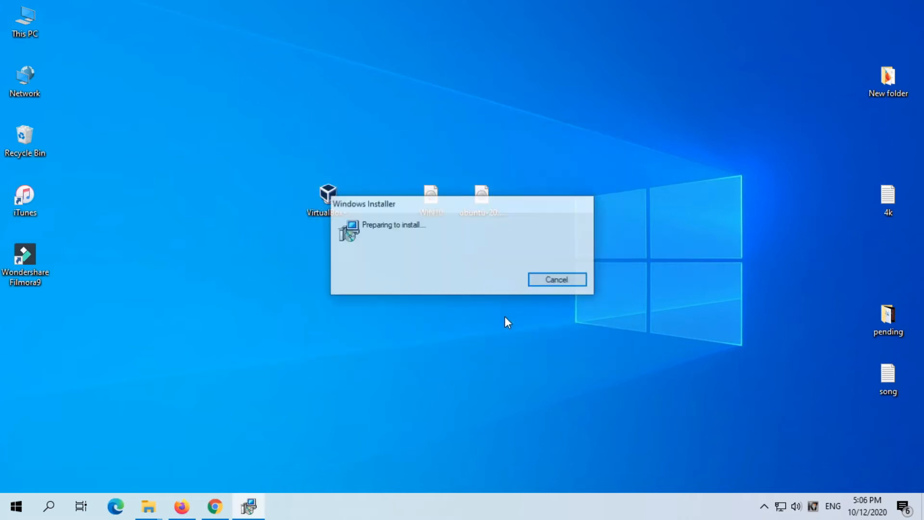
- Install Oracle VM VirtualBox 6.1.14 with the default options and finish setup with the program starting after installation
left_click(530, 359)
left_click(529, 359)
left_click(530, 359)
left_click(530, 359)
left_click(529, 359)
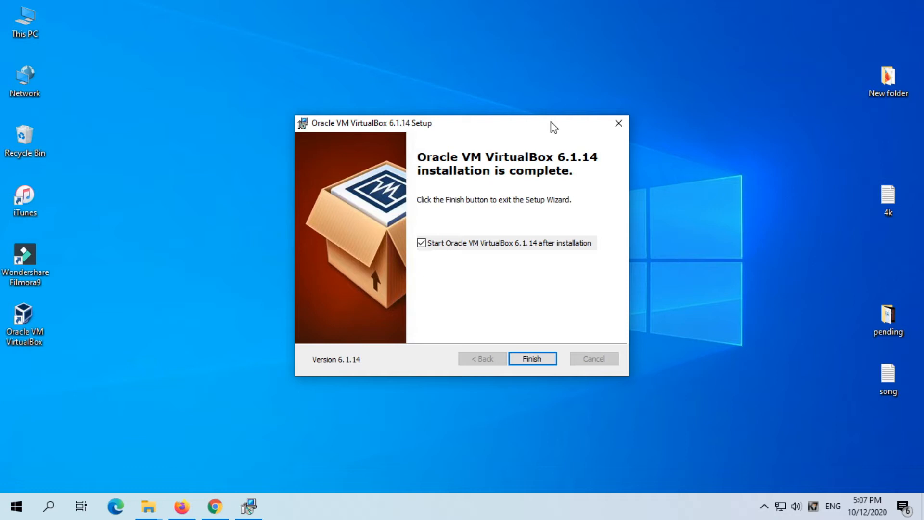
left_click(534, 359)
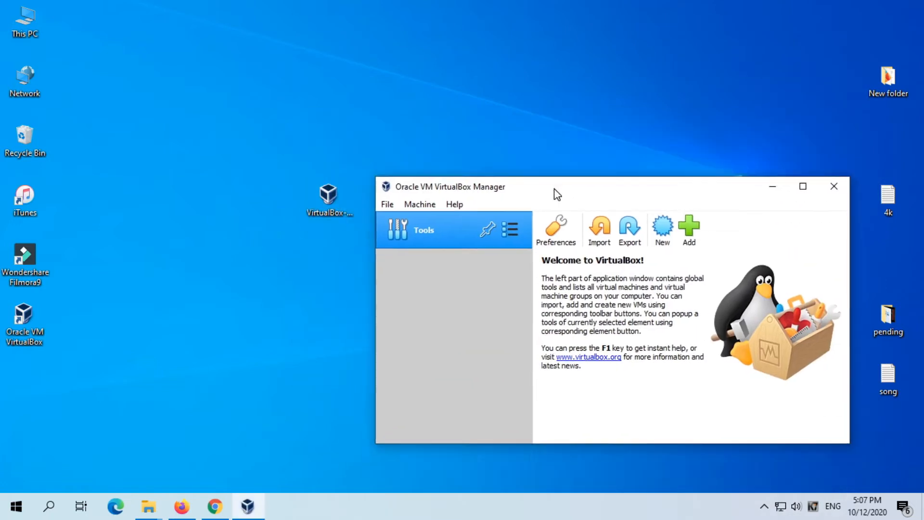
- Maximize the VirtualBox Manager and begin a new virtual machine named "windows"
left_click_drag(583, 183, 569, 168)
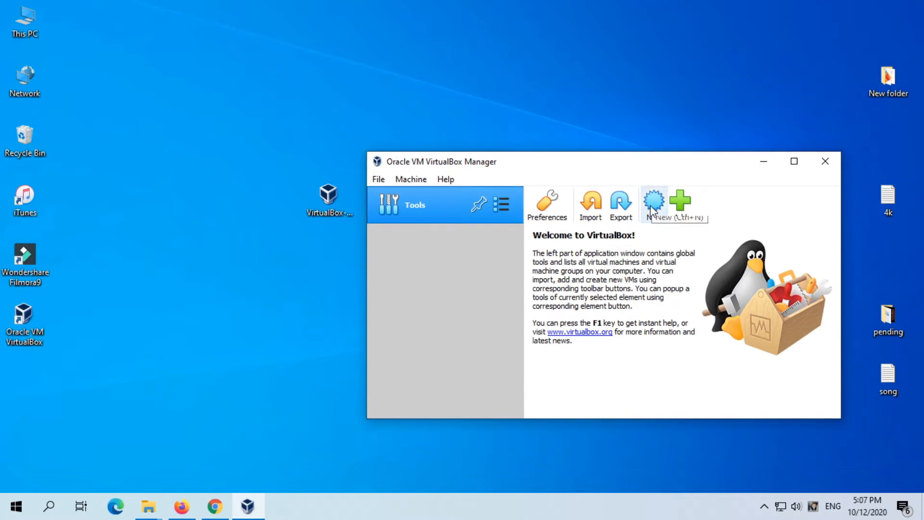
left_click(794, 162)
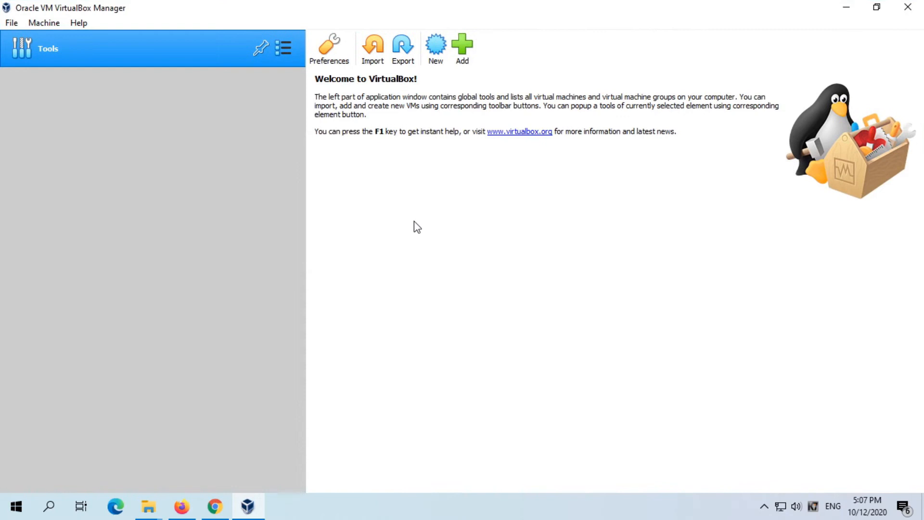
left_click(436, 57)
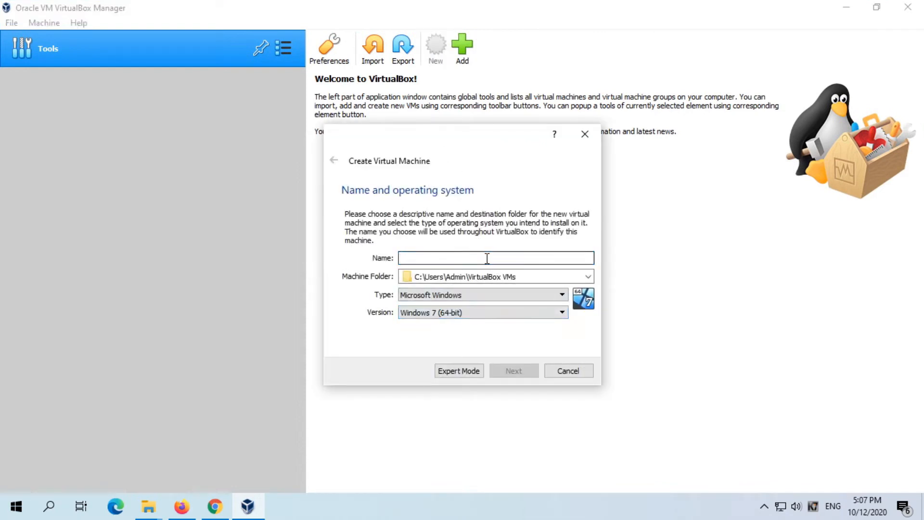
type("windows")
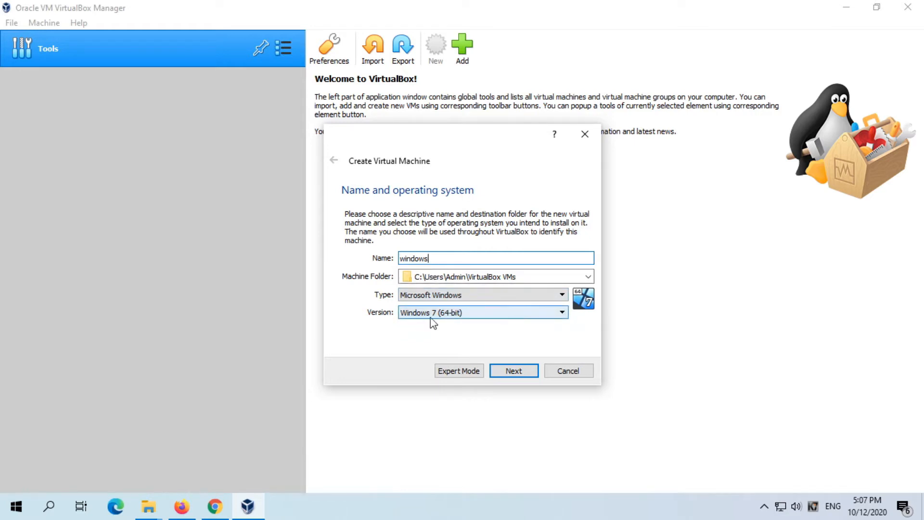
- Keep Microsoft Windows as the machine type, set the version to Windows 10 (64-bit) and continue to the memory size
left_click(481, 296)
left_click(481, 296)
left_click(471, 297)
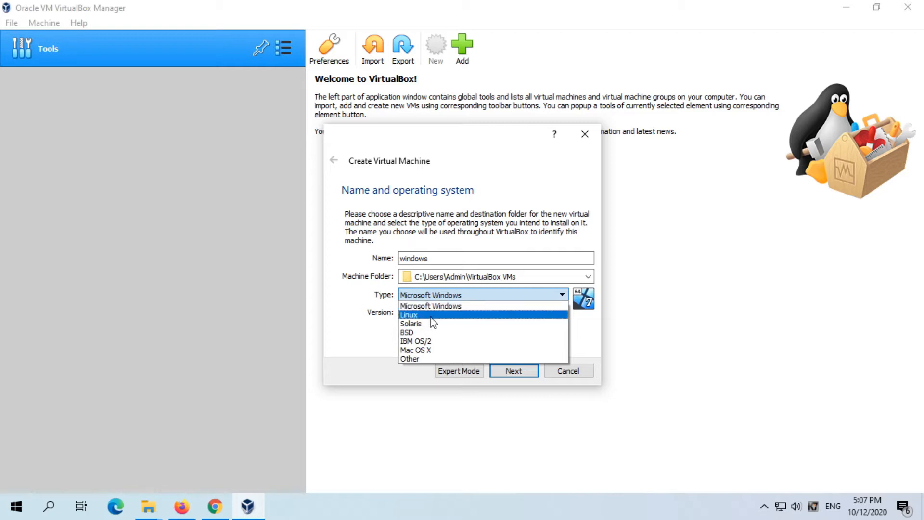
left_click(594, 339)
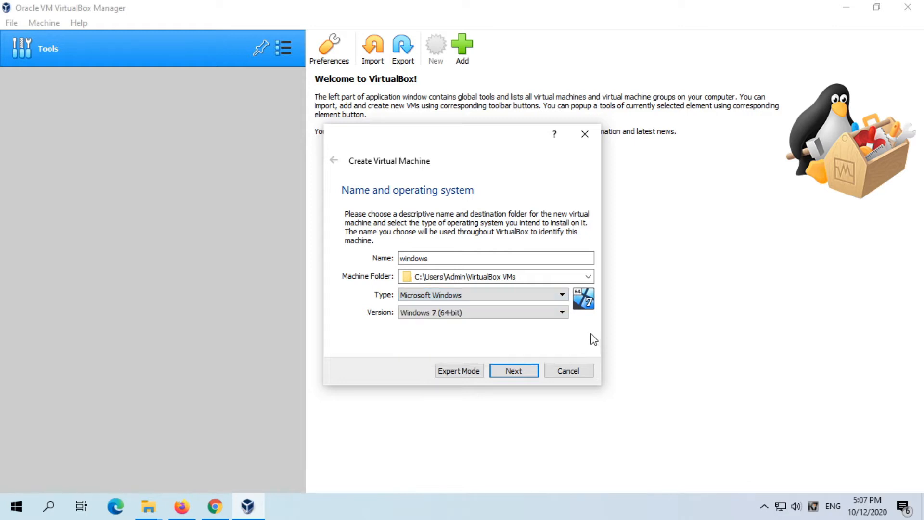
left_click(508, 321)
scroll(561, 372, "down", 1)
left_click_drag(562, 369, 561, 390)
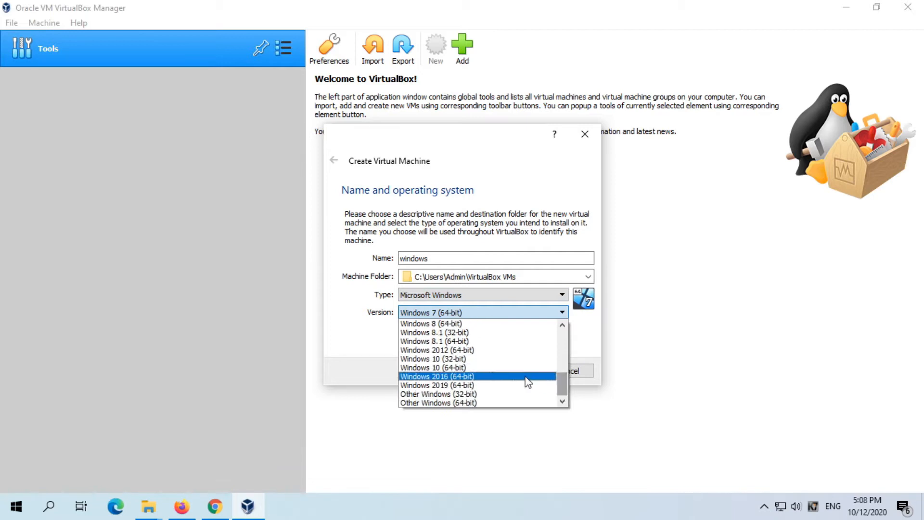
left_click(464, 367)
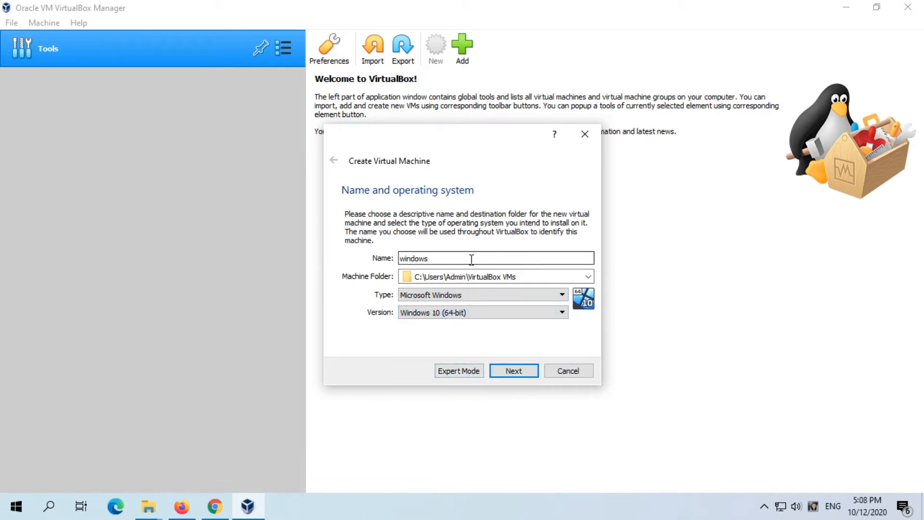
left_click(519, 373)
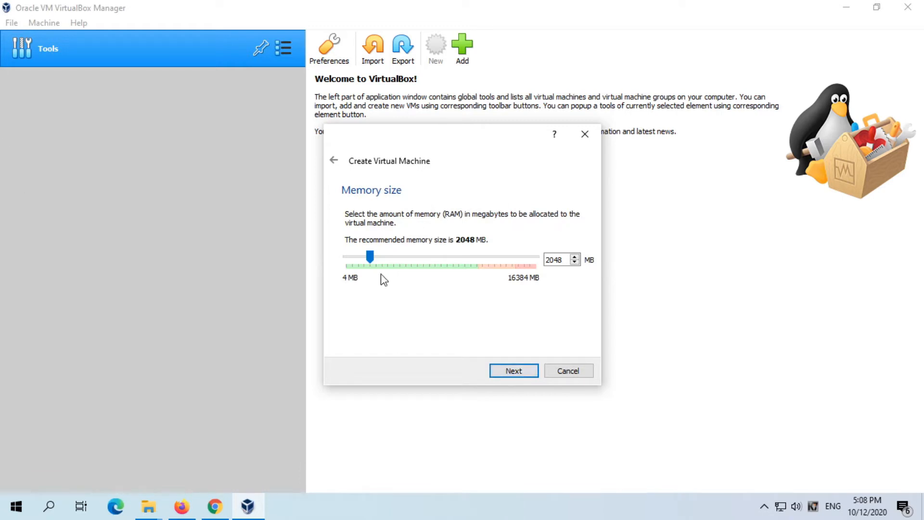
- Allocate 4096 MB of memory and create a dynamically allocated 50.00 GB VDI hard disk for the machine
left_click_drag(372, 256, 395, 263)
left_click(523, 372)
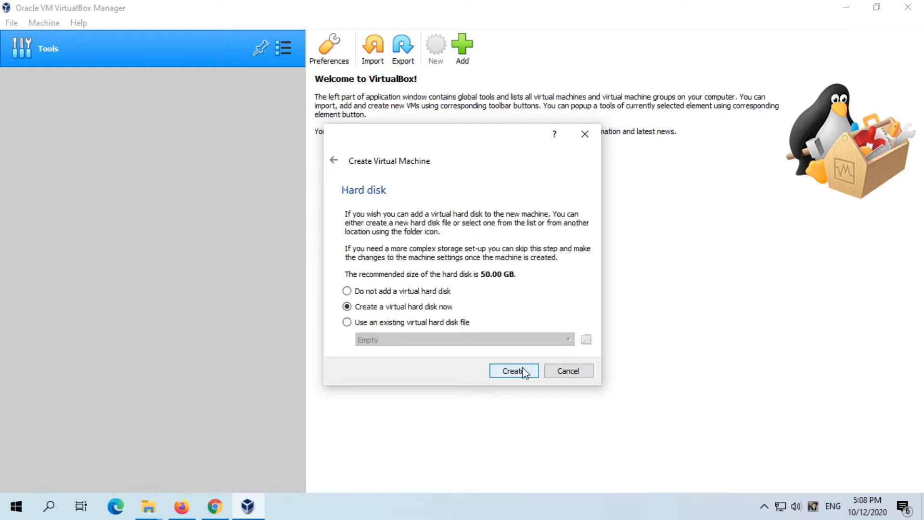
left_click(520, 372)
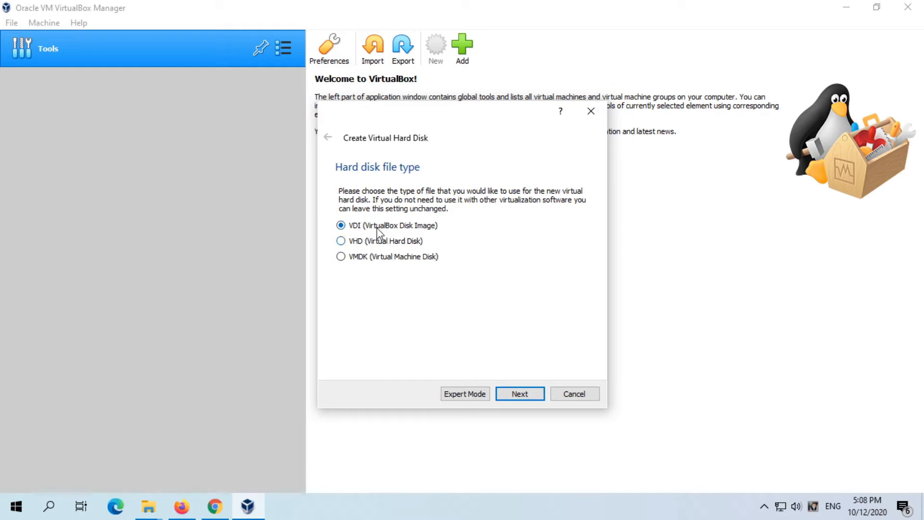
left_click(517, 394)
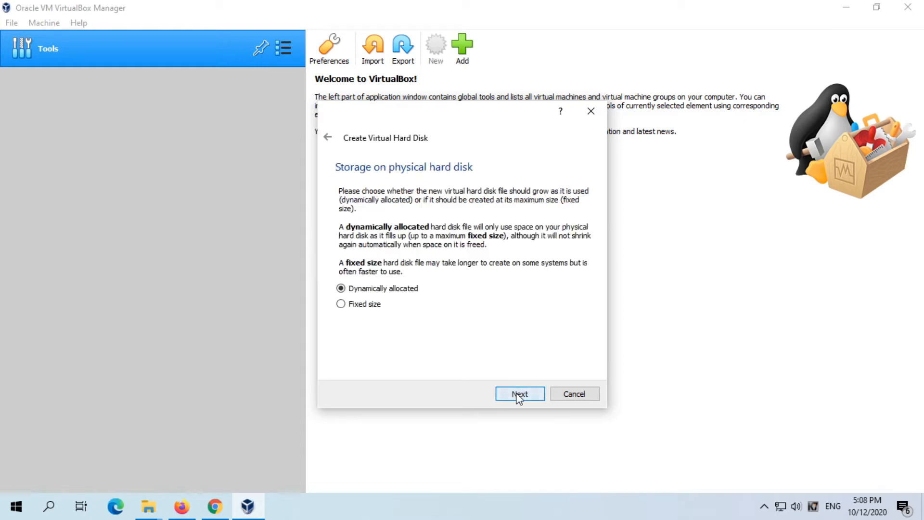
left_click(517, 394)
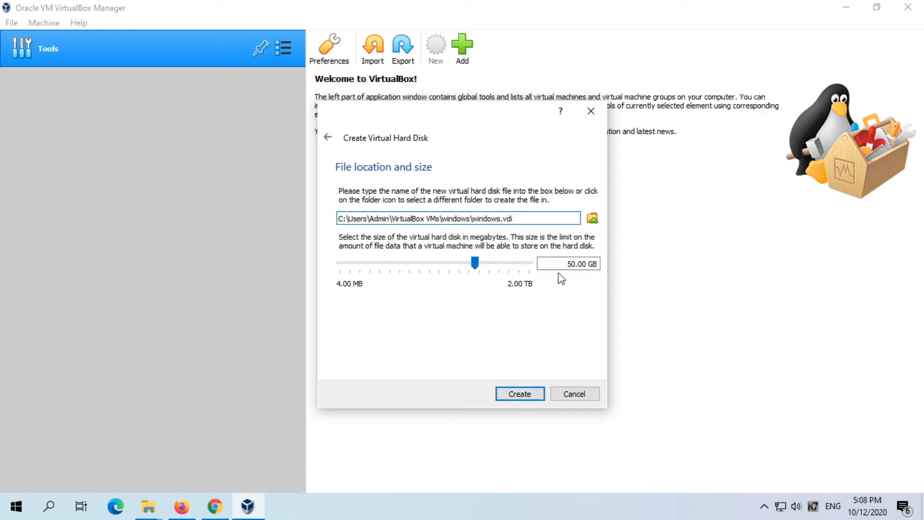
left_click(522, 396)
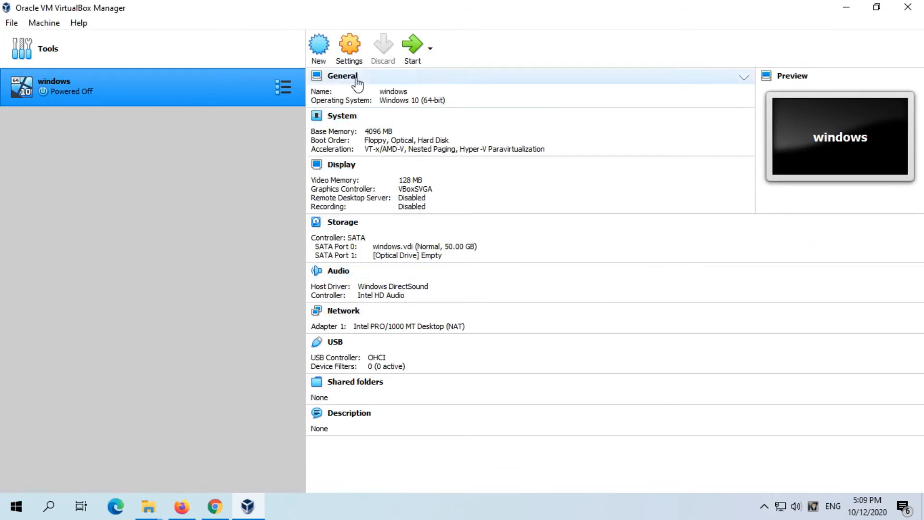
- Attach the WIN10 disc image from the Desktop to the "windows" machine's empty optical drive and save the settings
right_click(148, 87)
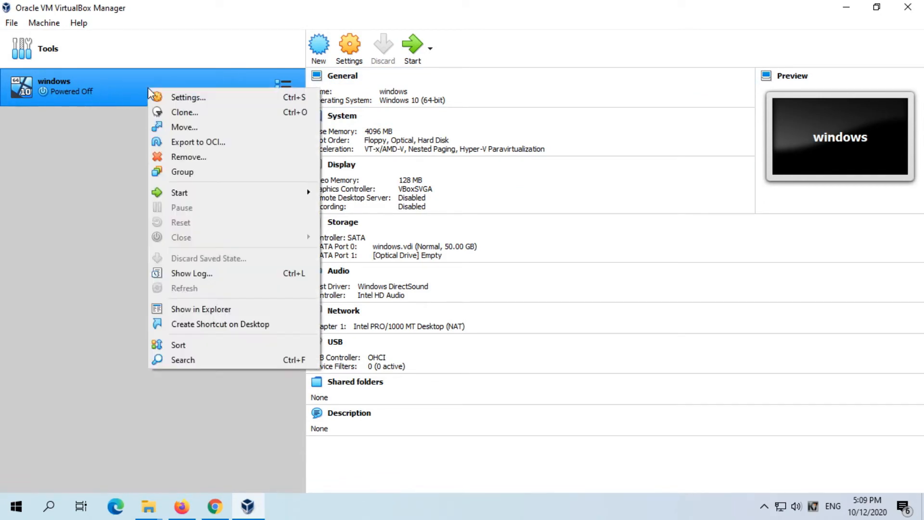
left_click(190, 98)
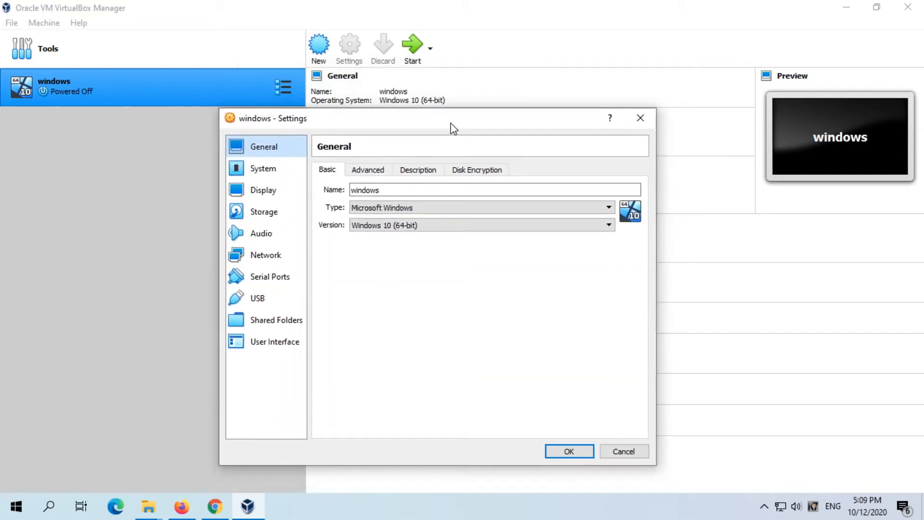
left_click(270, 213)
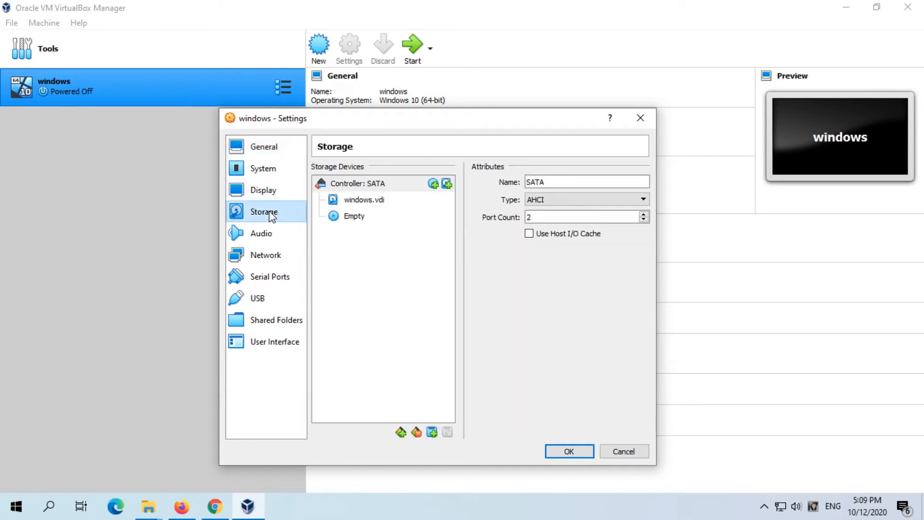
left_click(353, 216)
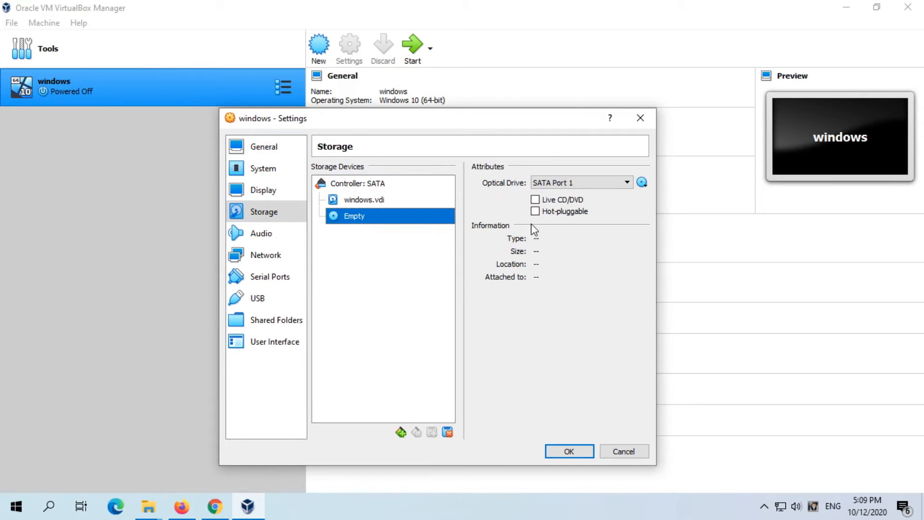
left_click(628, 182)
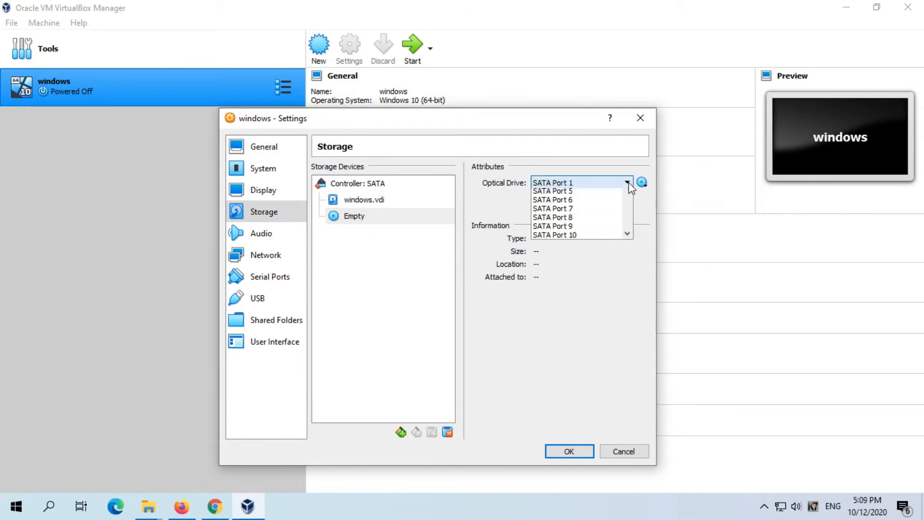
left_click(628, 183)
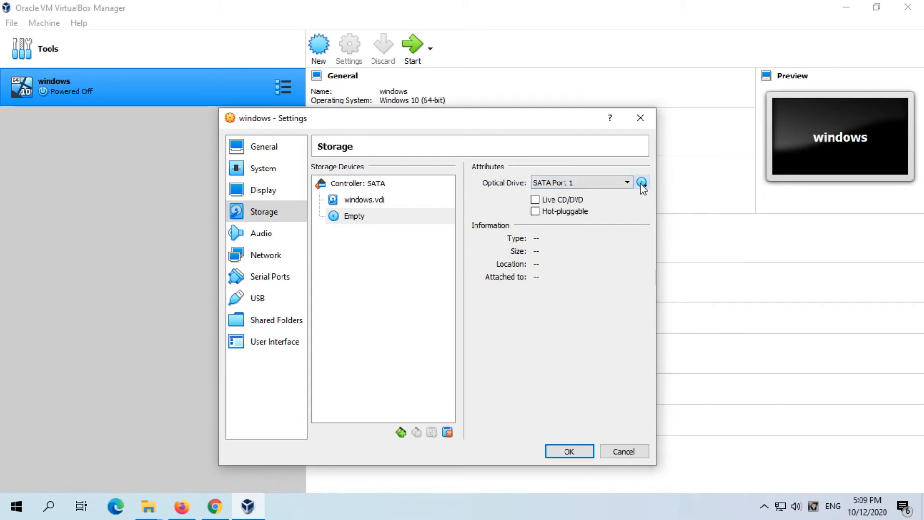
left_click(641, 184)
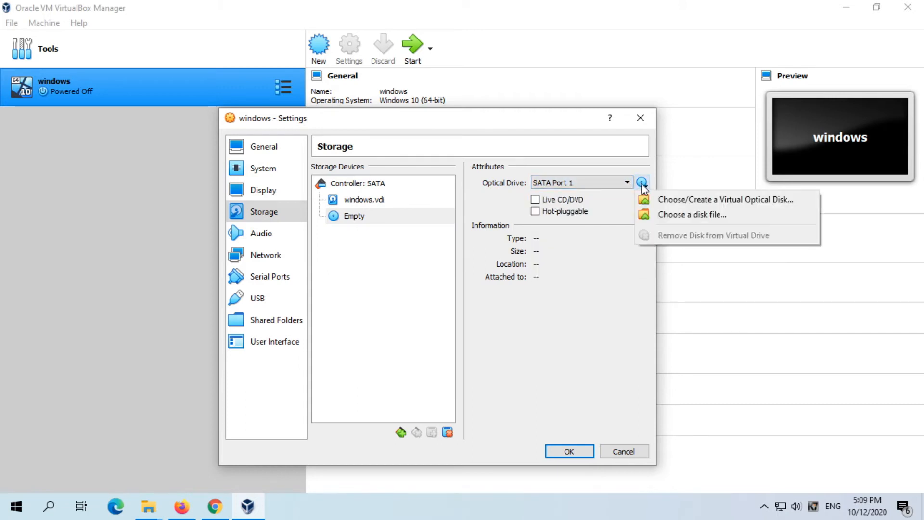
left_click(679, 215)
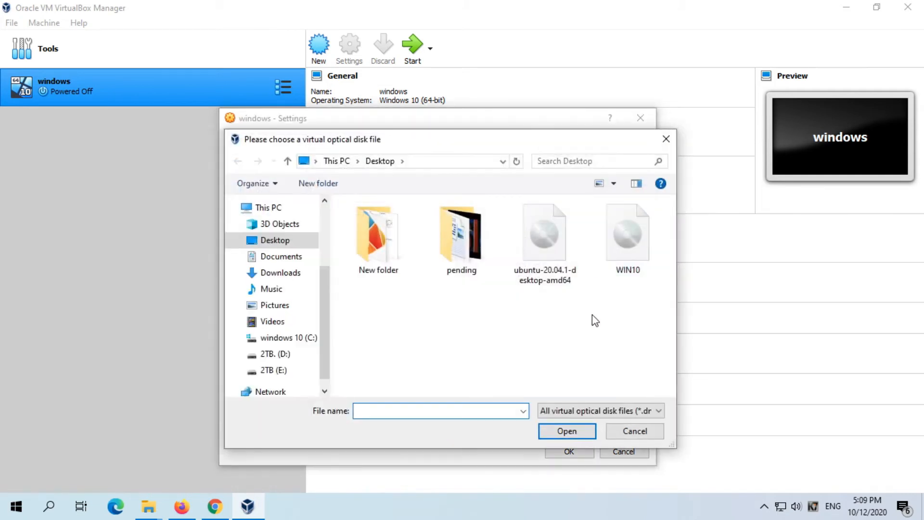
double_click(632, 245)
left_click(559, 450)
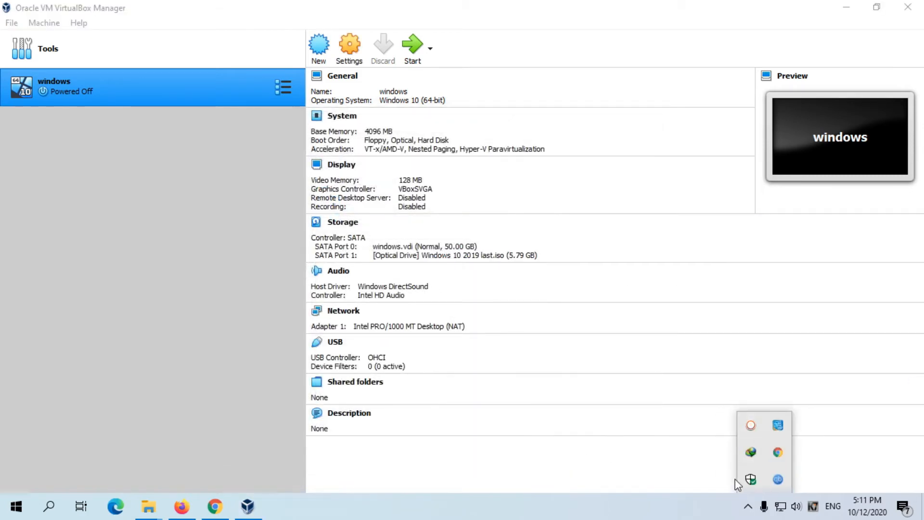
left_click(680, 477)
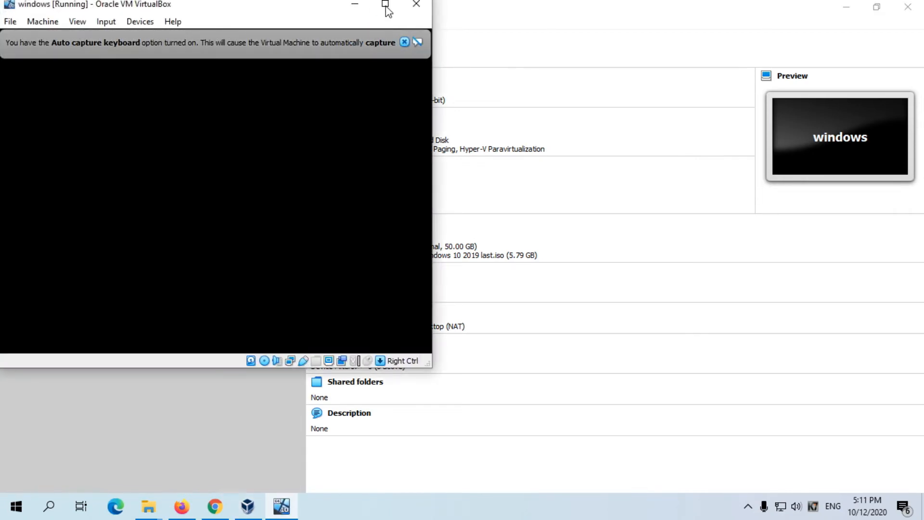
- Maximize the running "windows" machine, dismiss the keyboard capture notice and boot Windows 10 Setup (64-bit)
left_click(385, 5)
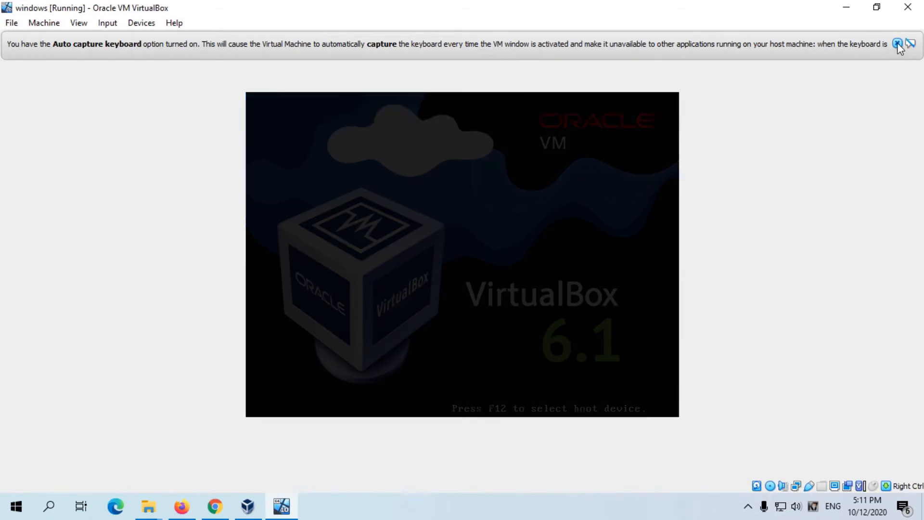
left_click(898, 44)
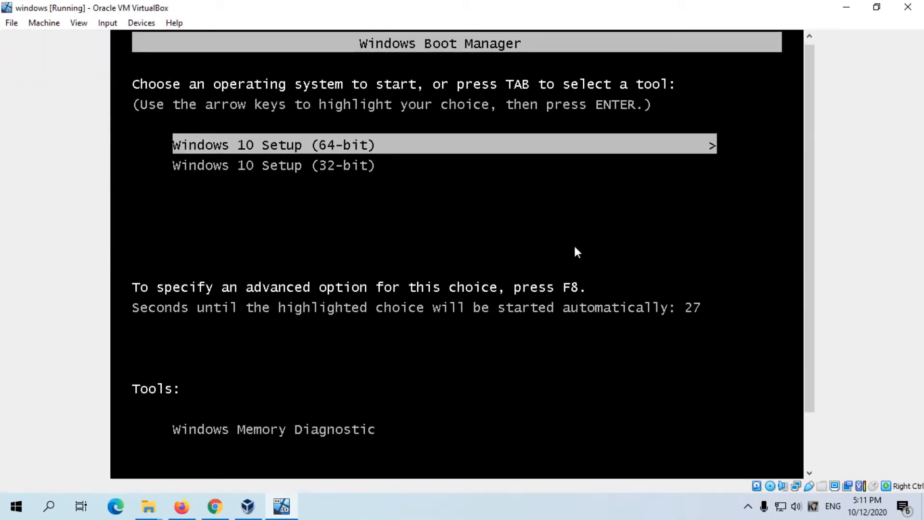
key("Return")
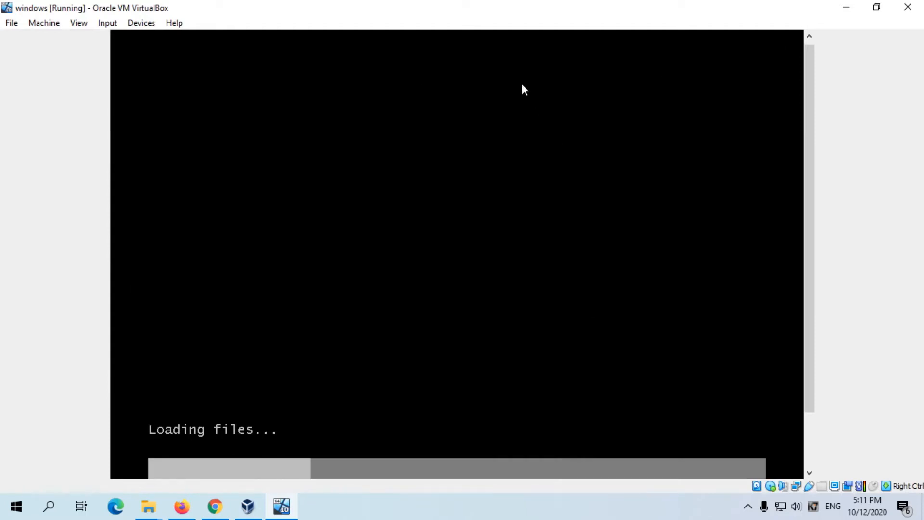
- Restore the "windows" machine's window, minimize the VirtualBox Manager, then reposition and enlarge the machine window over the desktop, dismissing the mouse integration notice
double_click(600, 8)
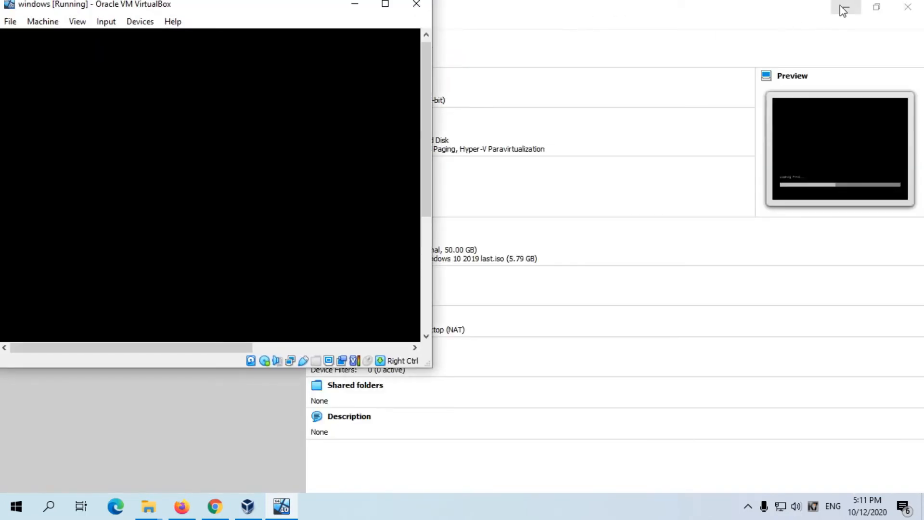
left_click(843, 10)
left_click_drag(207, 10, 470, 17)
left_click_drag(698, 381, 882, 457)
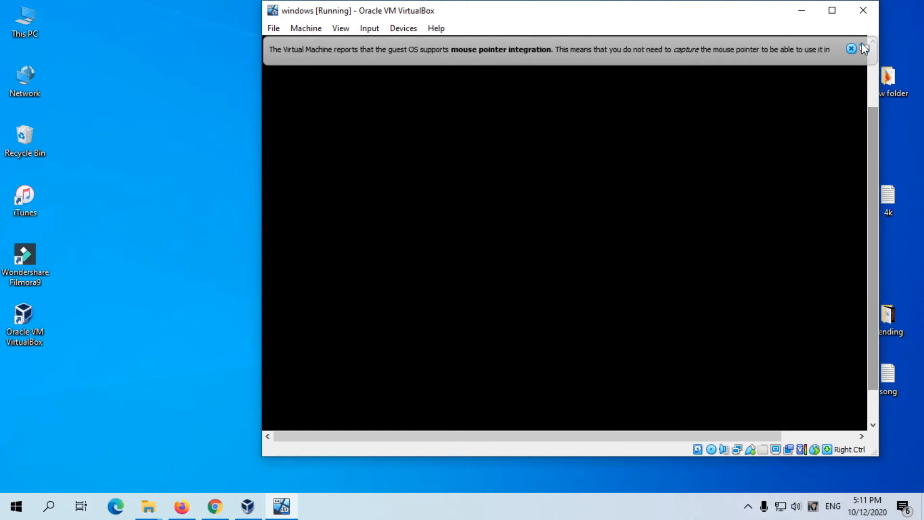
left_click(852, 49)
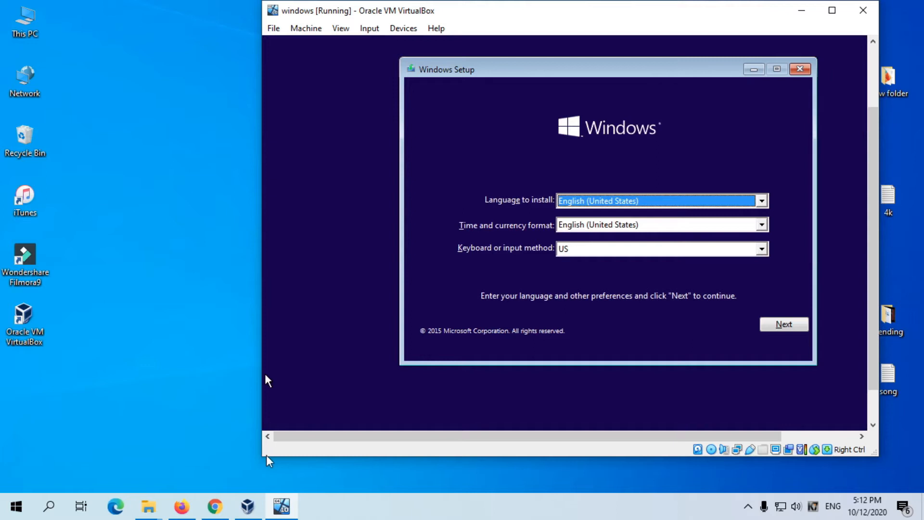
left_click_drag(264, 456, 193, 472)
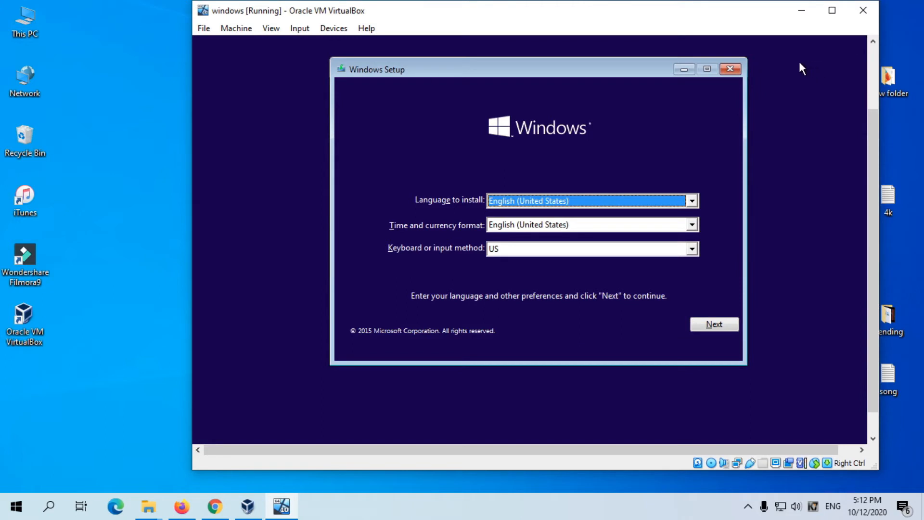
- Keep English (United States) and the US keyboard, start the Windows installation and skip the product key
left_click(711, 325)
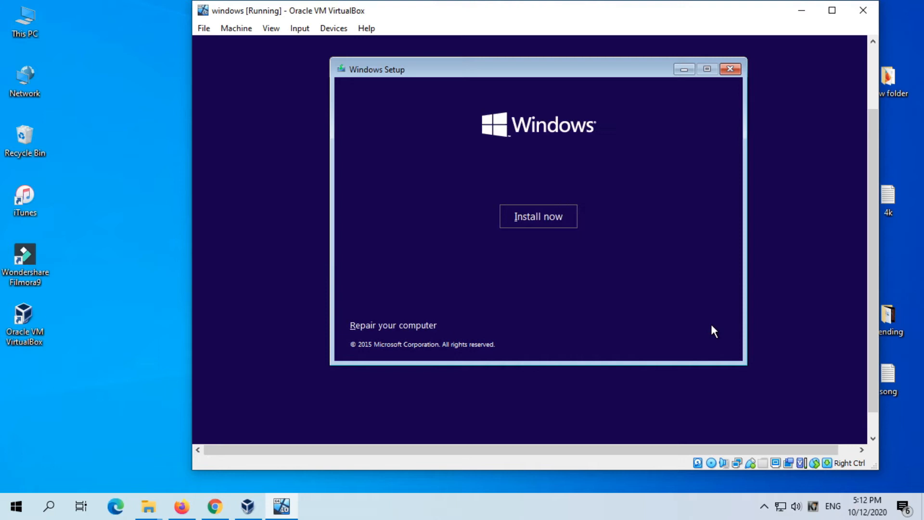
left_click(552, 216)
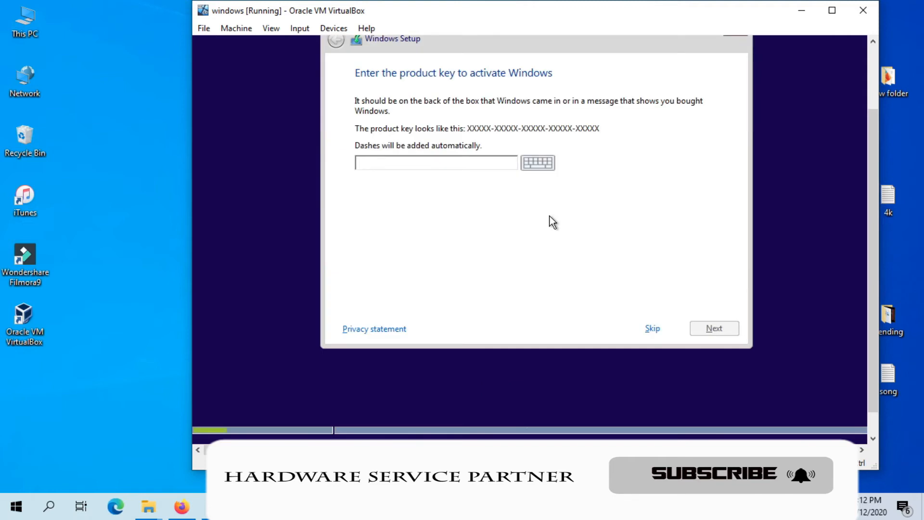
left_click(648, 326)
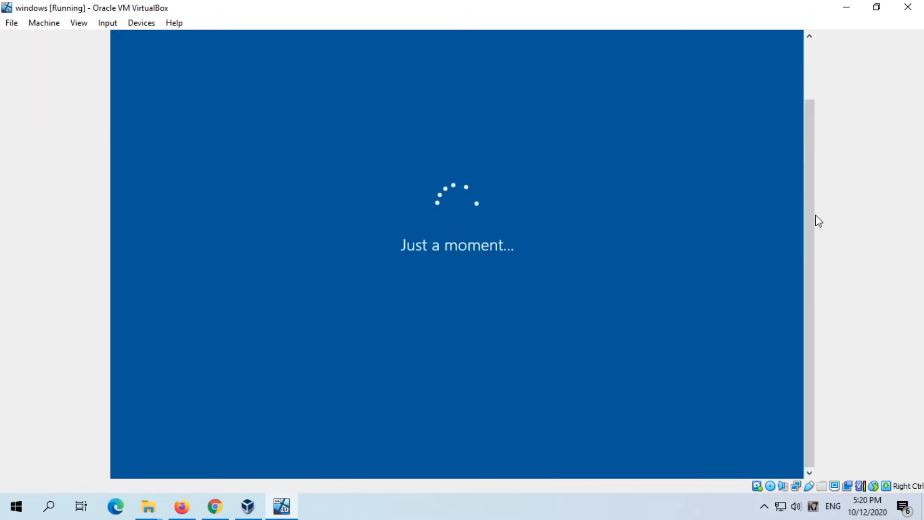
- Name the Windows user account "Admin" and complete the first-run setup of the guest system
left_click(246, 178)
type("Admin")
left_click(720, 414)
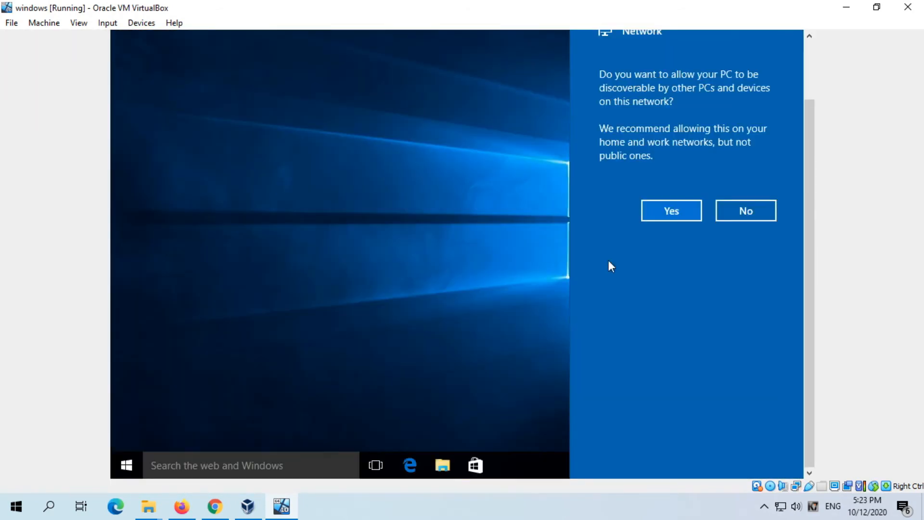
left_click(688, 207)
- Examine the installed guest's Start menu and desktop, first in a restored window and then maximized
left_click(877, 7)
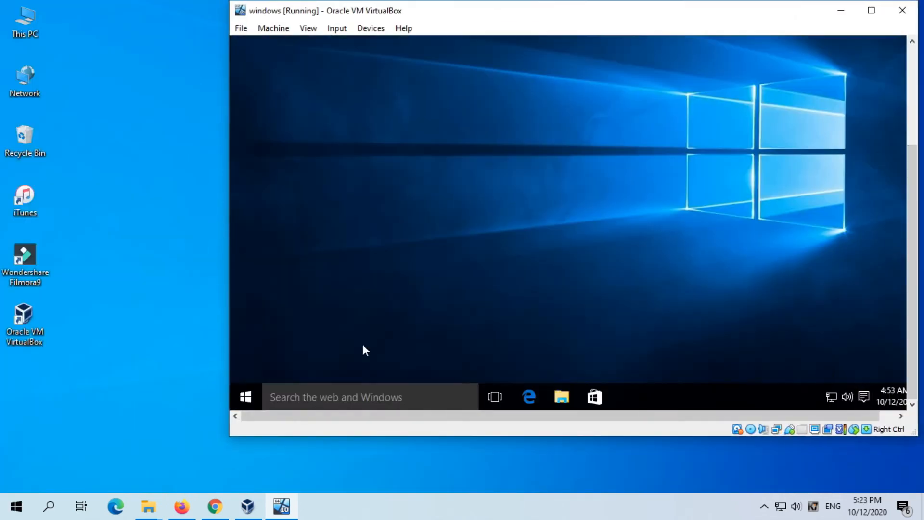
key("super")
left_click_drag(913, 159, 914, 103)
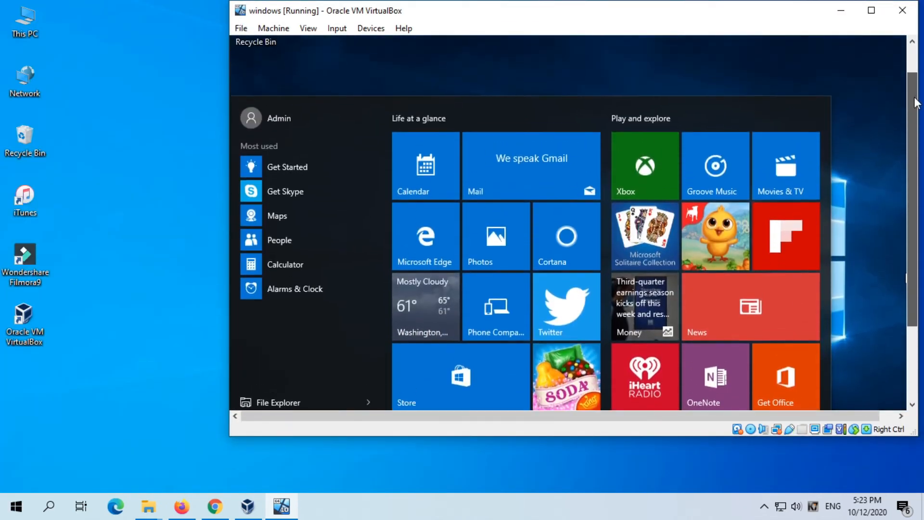
left_click(871, 10)
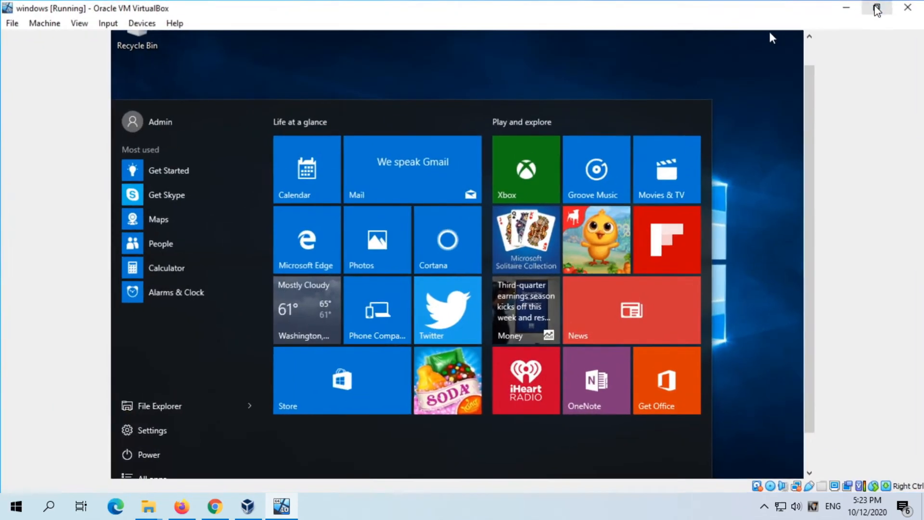
left_click(761, 168)
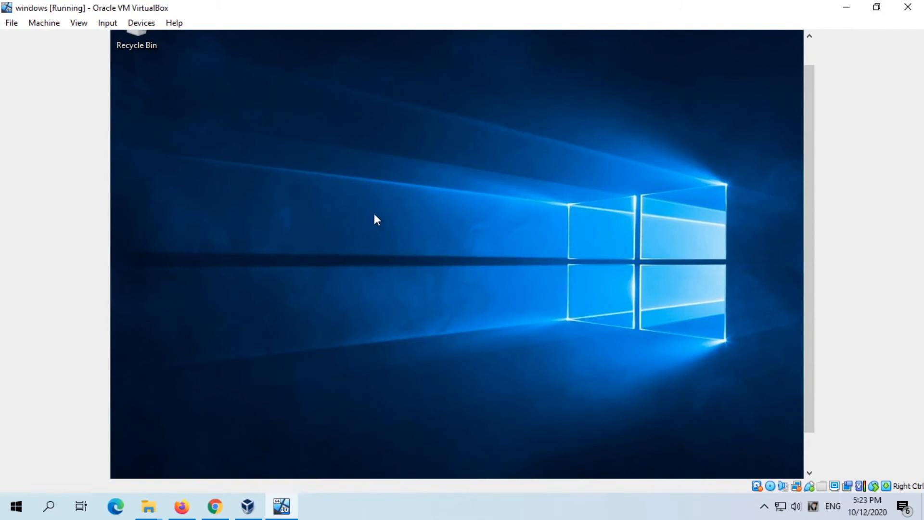
right_click(430, 141)
left_click(482, 272)
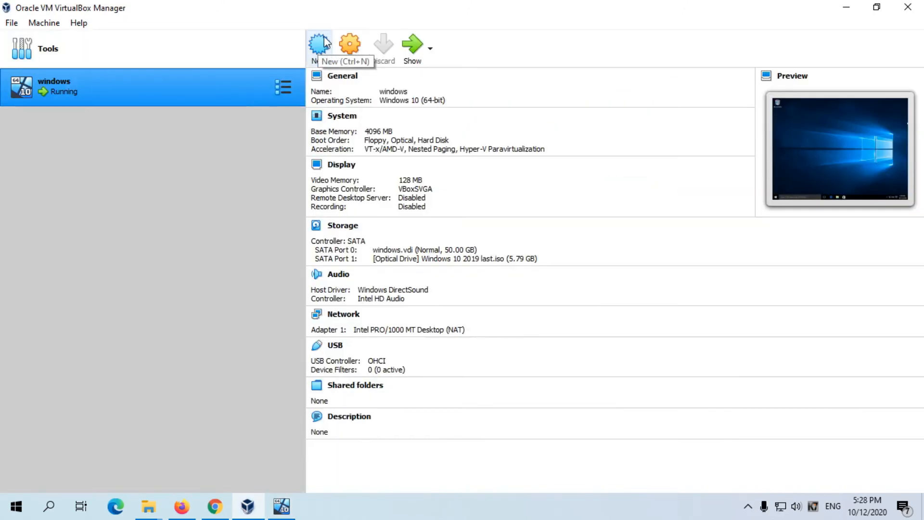
- Begin a new virtual machine named "ubuntu" with type Linux and version Ubuntu (64-bit), and continue to the memory size
left_click(322, 43)
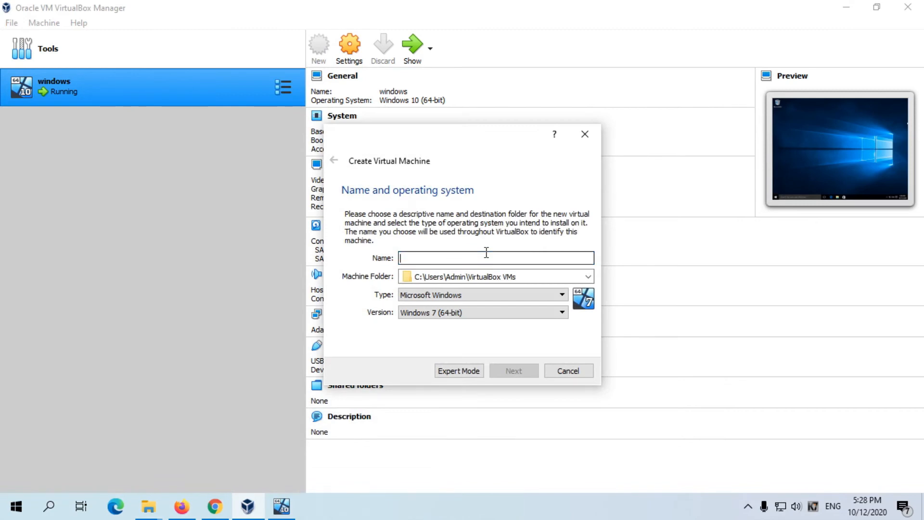
type("ubuntu")
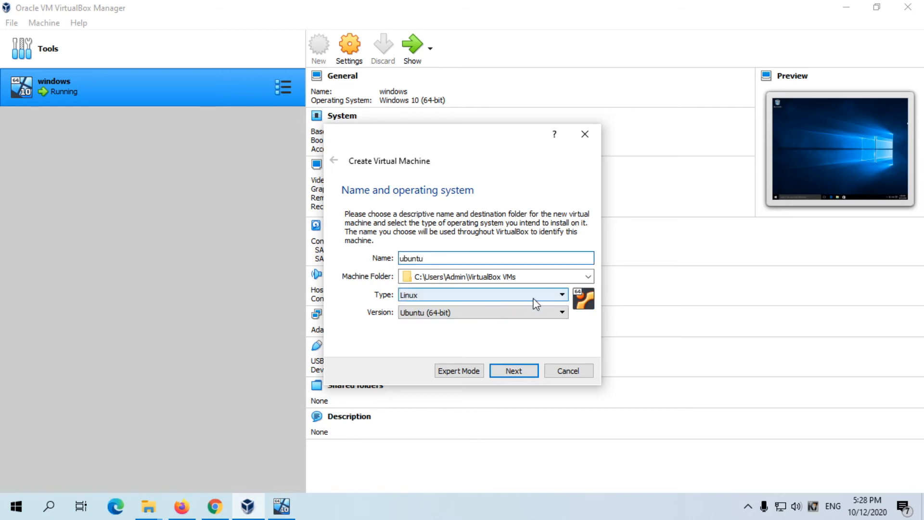
left_click(478, 314)
left_click(479, 315)
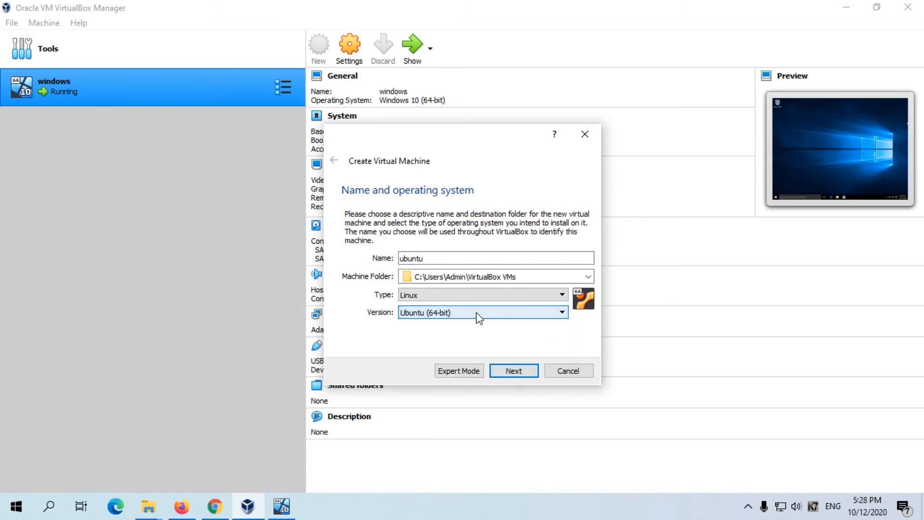
left_click(479, 316)
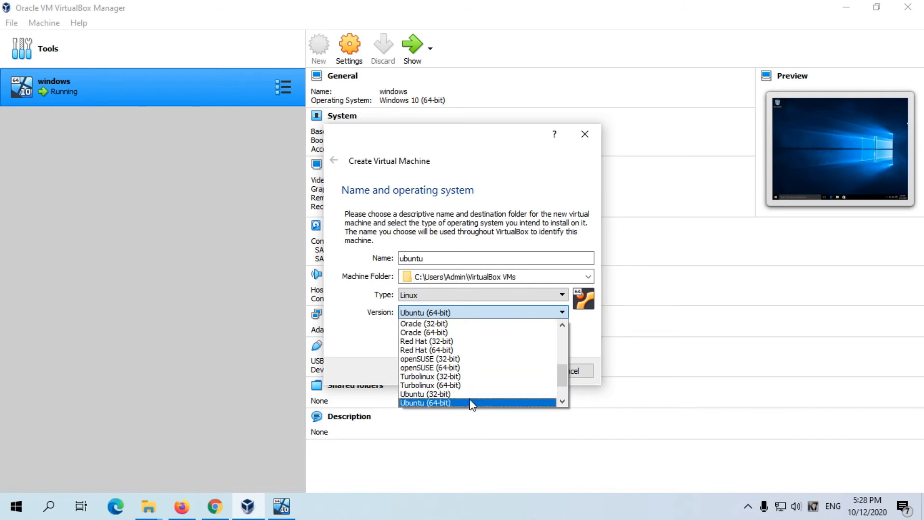
left_click(583, 337)
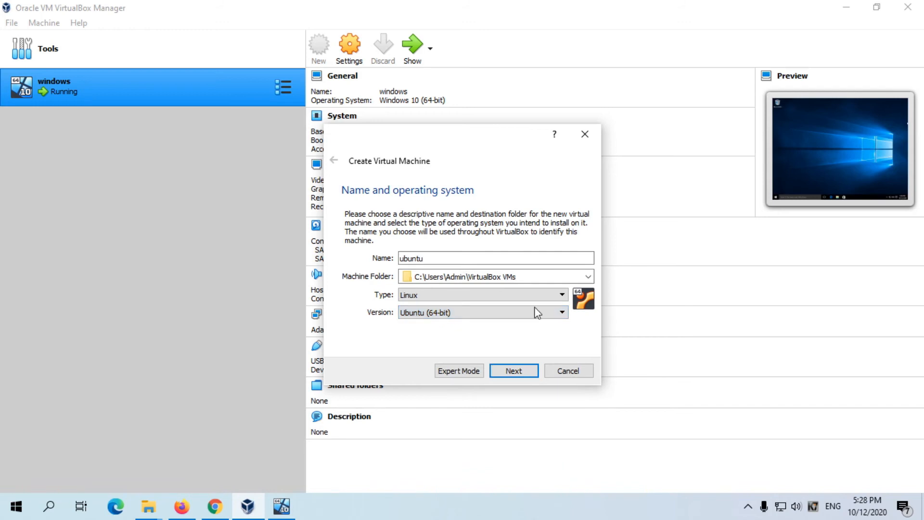
left_click(517, 373)
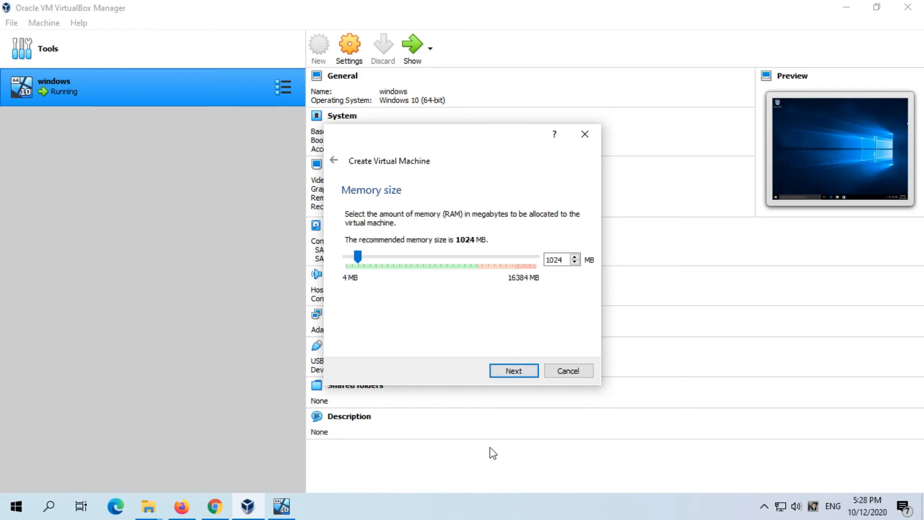
- Allocate 4392 MB of memory and create a dynamically allocated 10.00 GB VDI hard disk for the "ubuntu" machine
left_click_drag(358, 258, 398, 265)
left_click(522, 371)
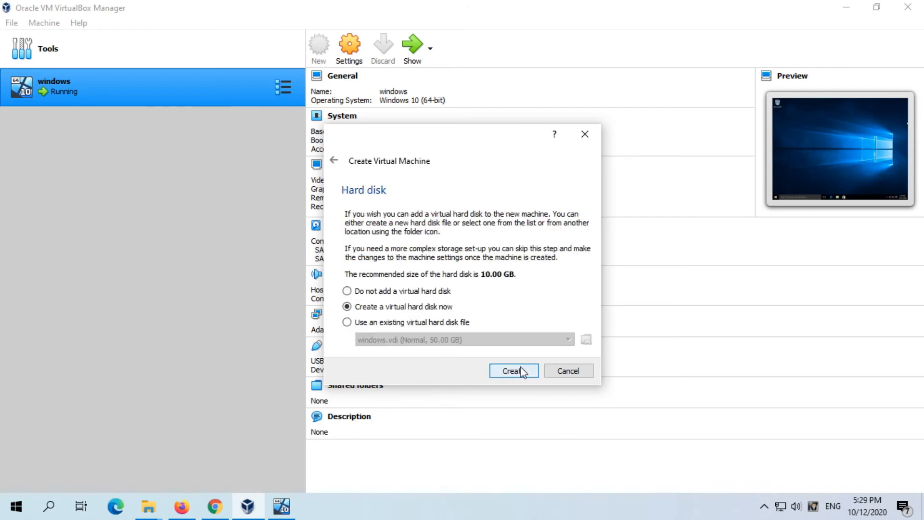
left_click(522, 371)
left_click(520, 394)
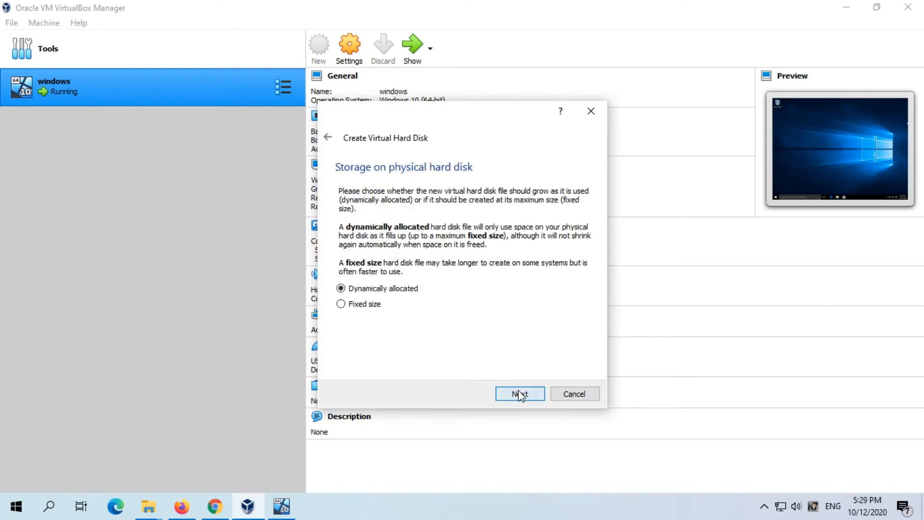
left_click(520, 394)
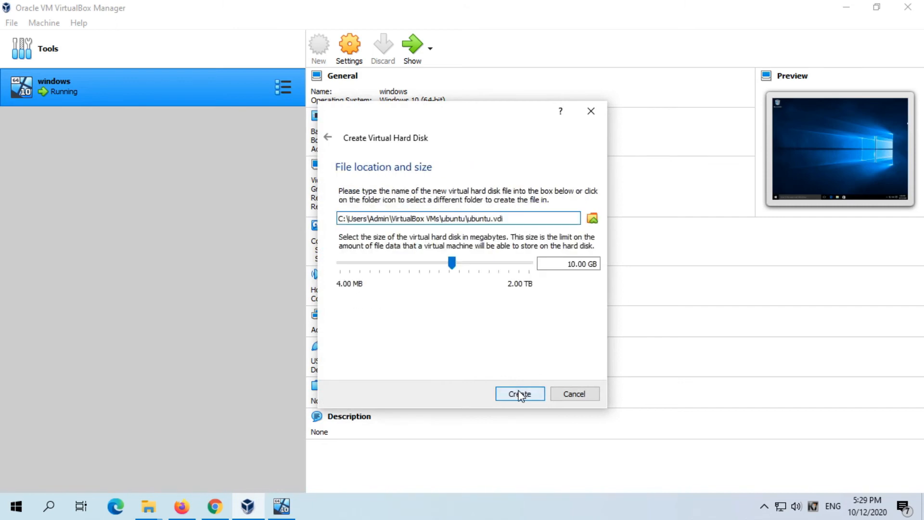
left_click(519, 395)
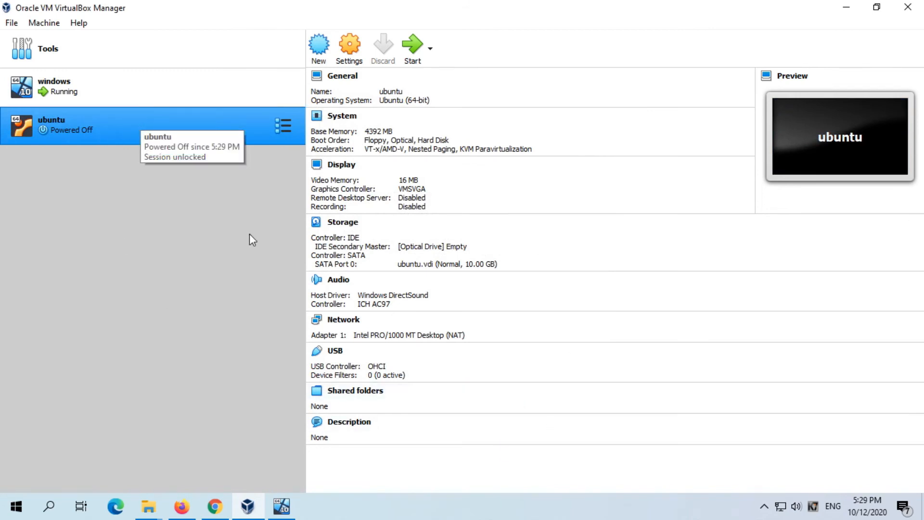
- Open the storage settings of the "ubuntu" machine
right_click(110, 128)
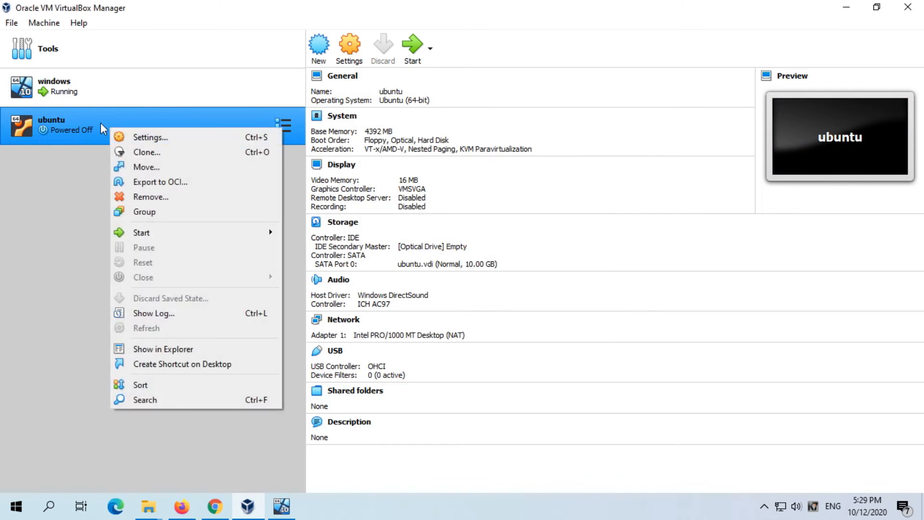
left_click(91, 120)
right_click(91, 120)
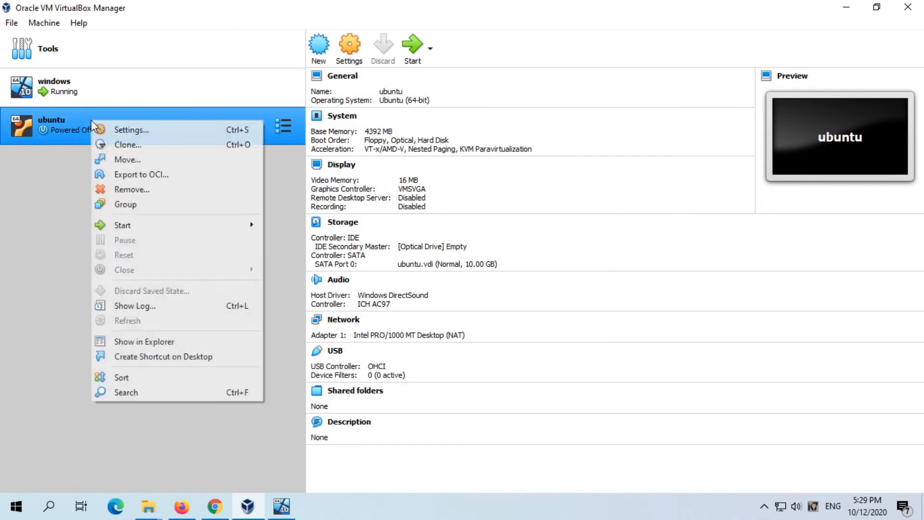
left_click(111, 127)
key("ctrl+s")
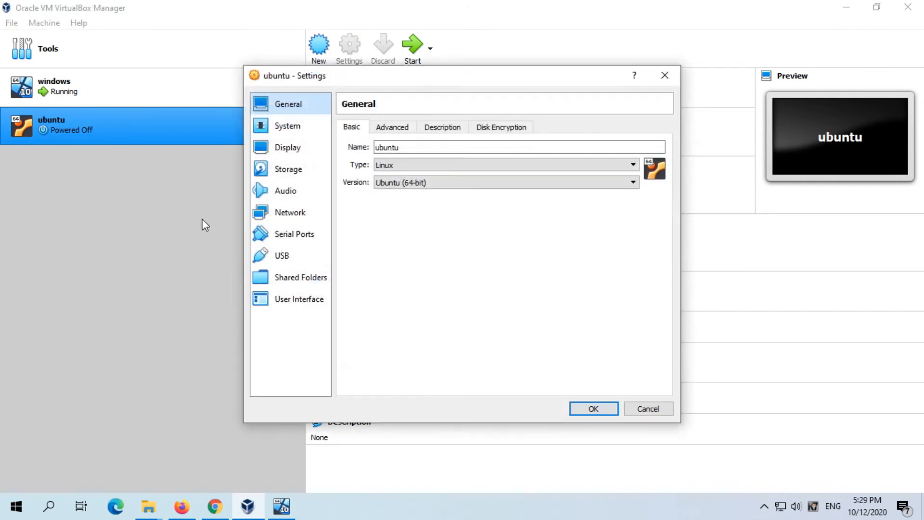
left_click(294, 175)
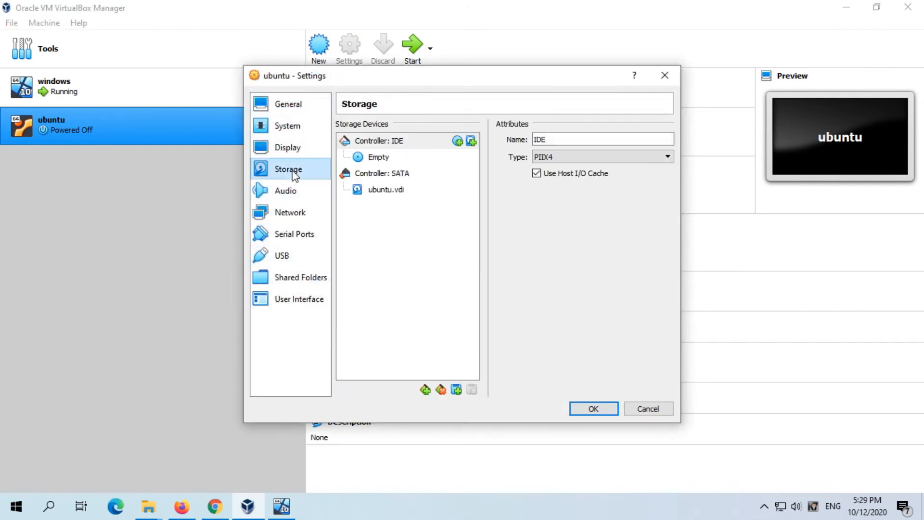
- Attach the ubuntu-20.04.1-desktop-amd64 disc image from the Desktop to the empty optical drive on the IDE controller
left_click(380, 174)
left_click(381, 190)
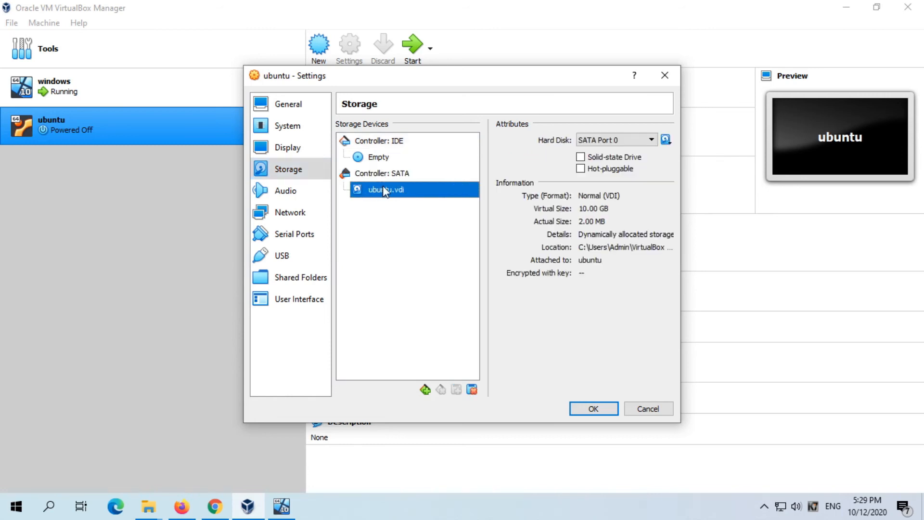
left_click(376, 159)
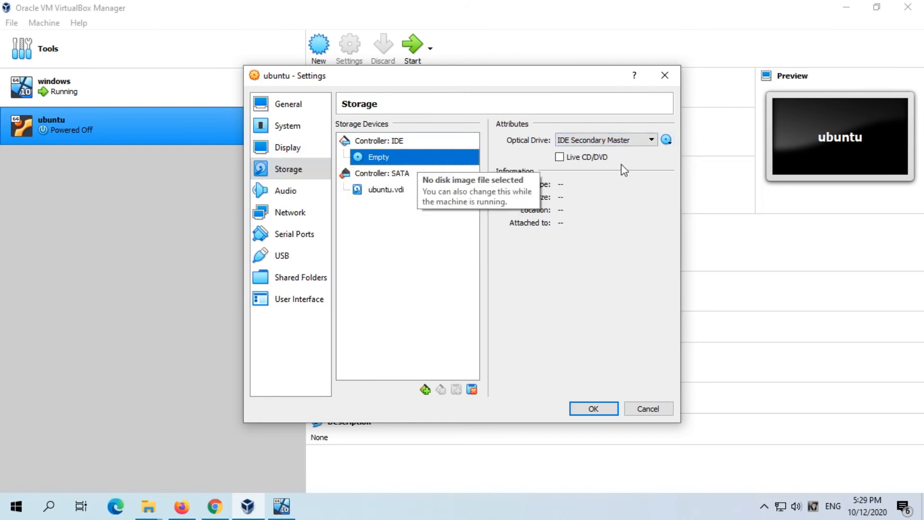
left_click(668, 140)
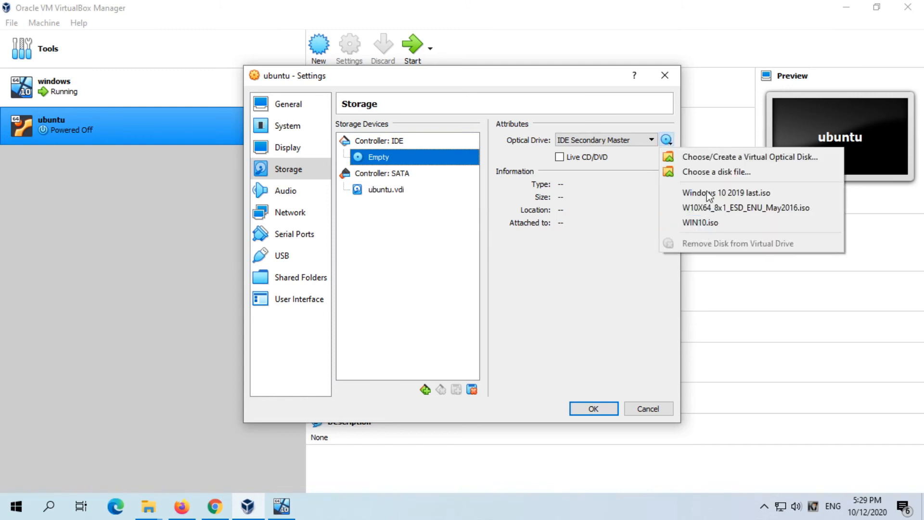
left_click(713, 172)
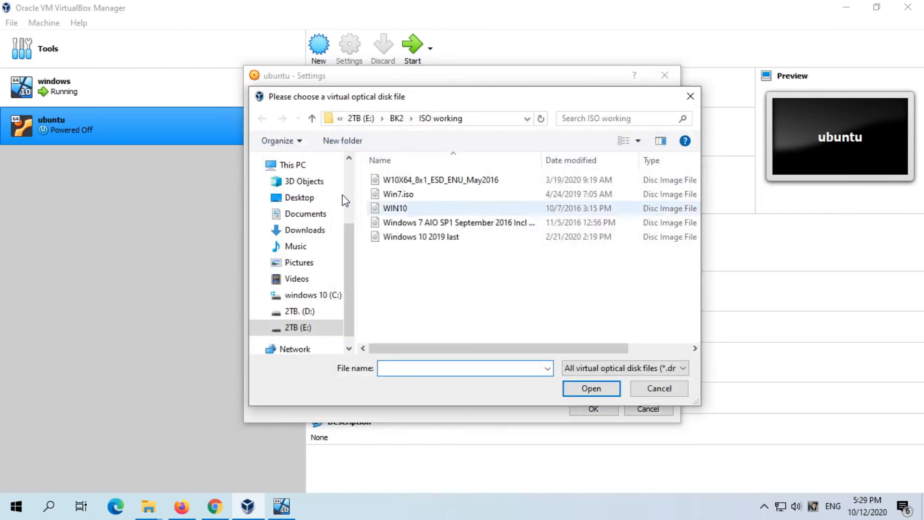
left_click(297, 201)
double_click(578, 210)
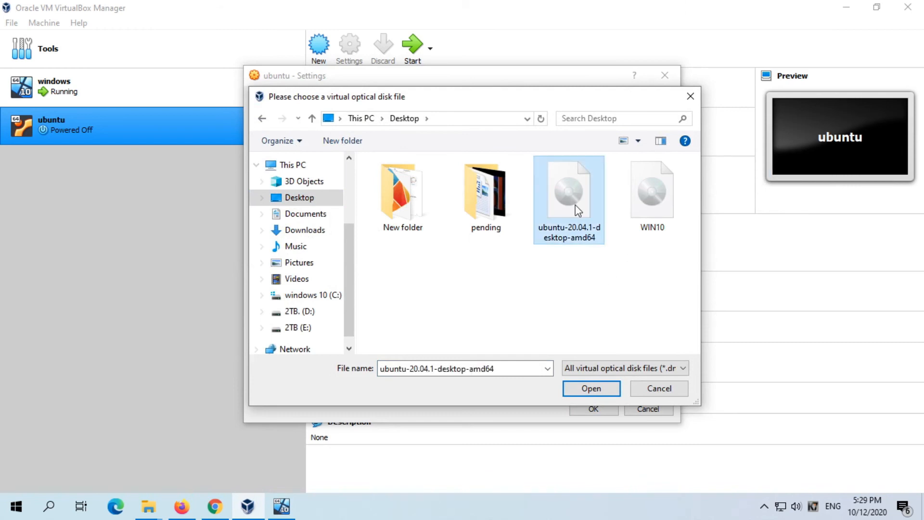
- Save the storage settings and start the "ubuntu" machine with ubuntu-20.04.1-desktop-amd64.iso as its start-up disk
left_click(597, 409)
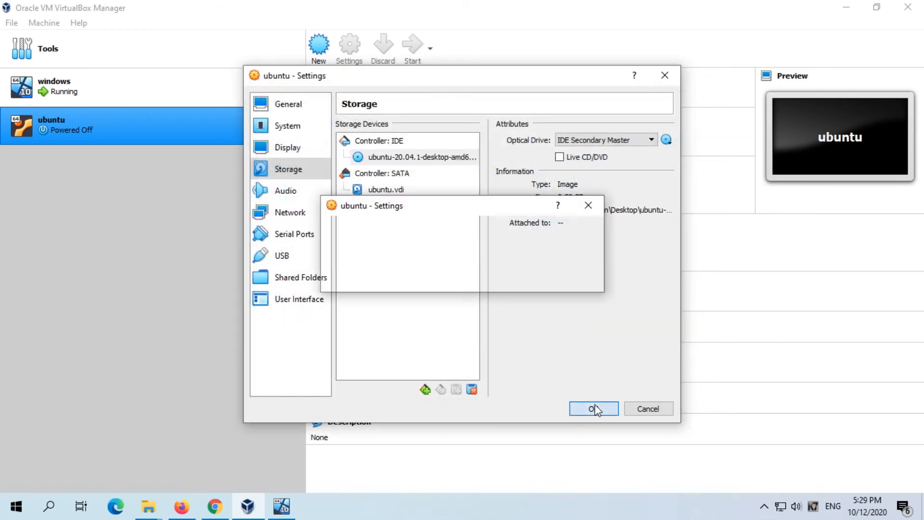
left_click(413, 53)
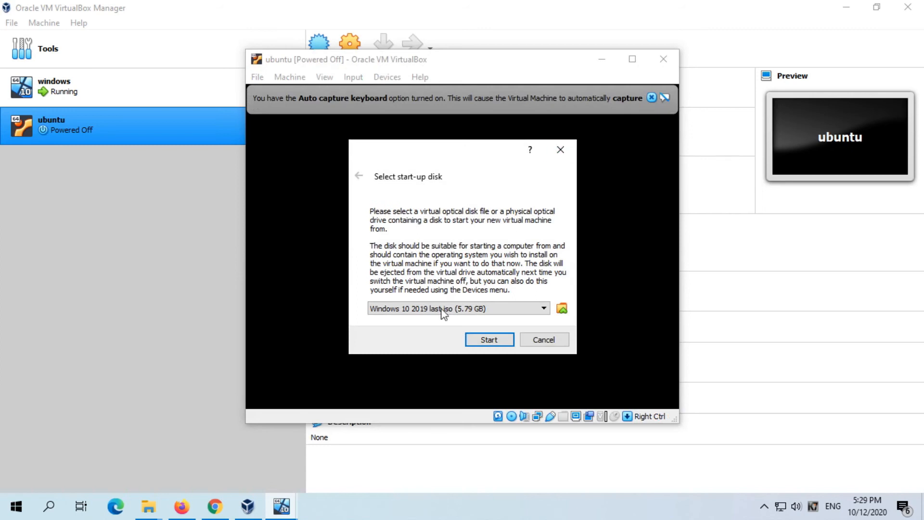
left_click(524, 313)
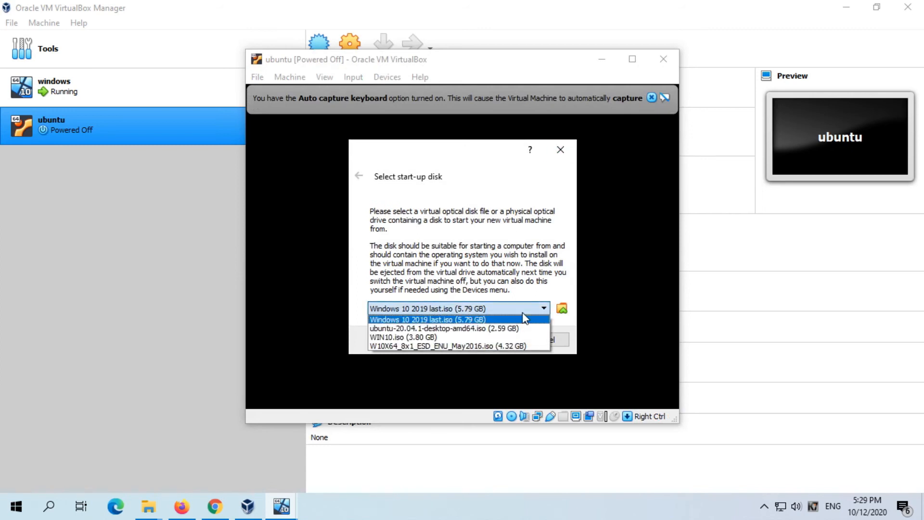
left_click(525, 319)
left_click_drag(455, 147, 453, 124)
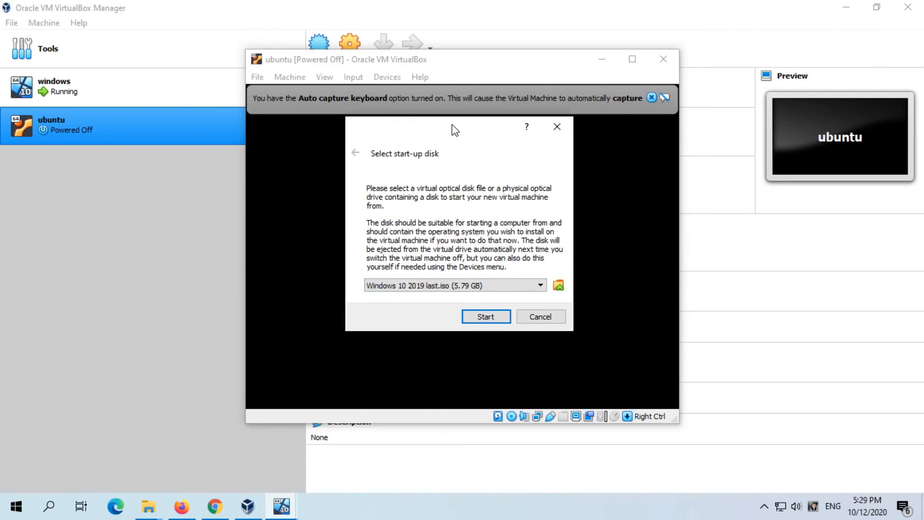
left_click(530, 289)
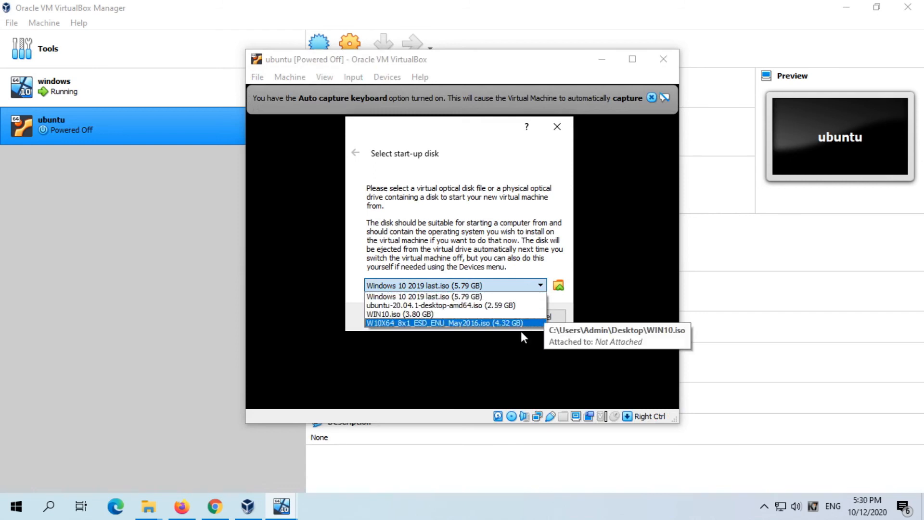
left_click(501, 306)
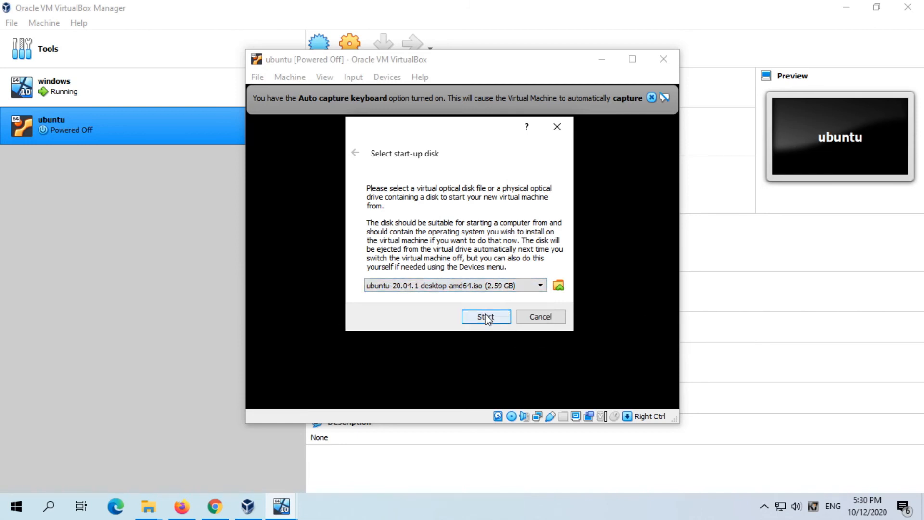
left_click(488, 319)
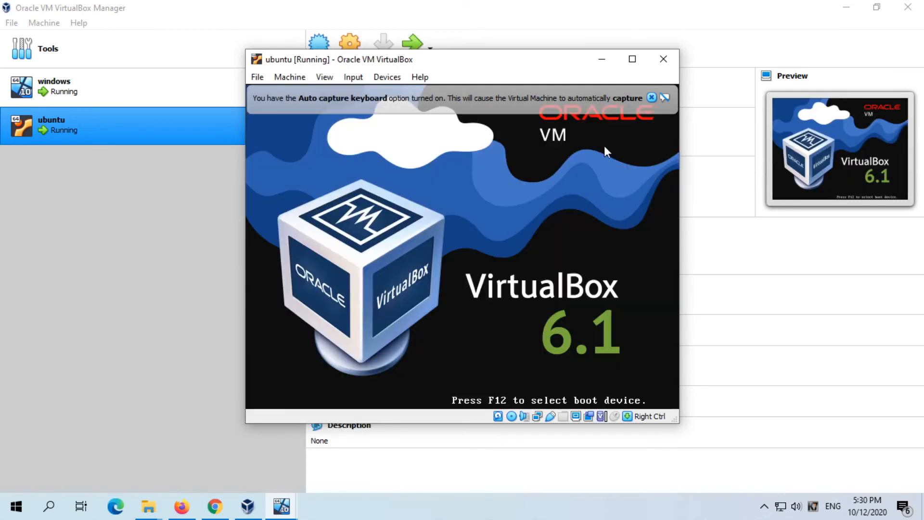
- Clear the notices from the repositioned "ubuntu" machine window and expand the Ubuntu installer's progress details
left_click(650, 97)
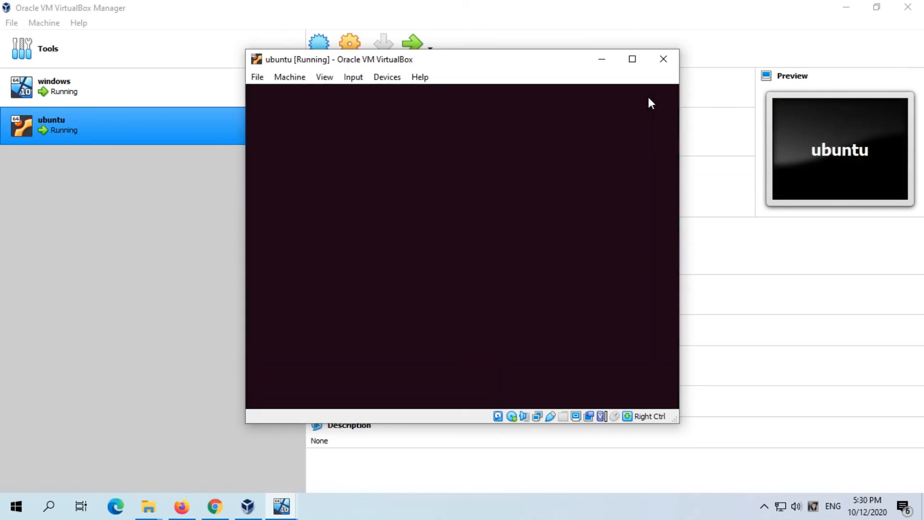
left_click_drag(532, 64, 505, 43)
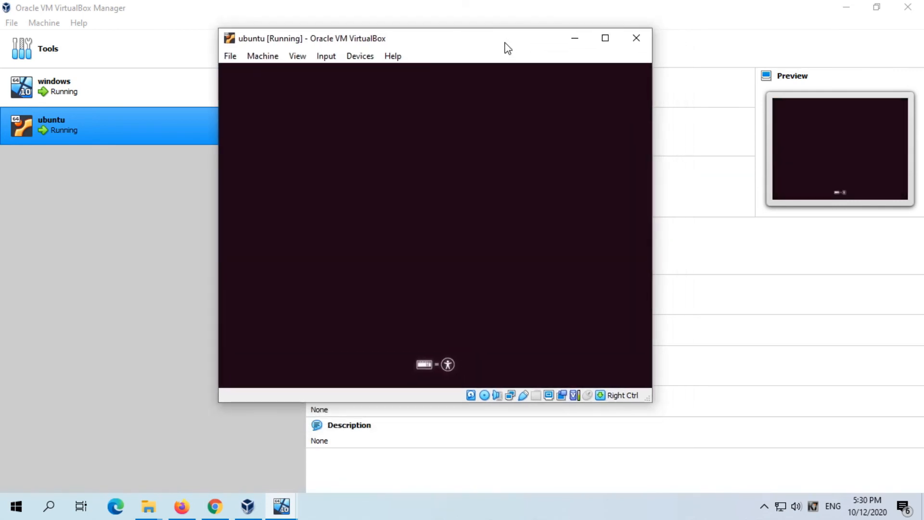
left_click_drag(648, 398, 815, 483)
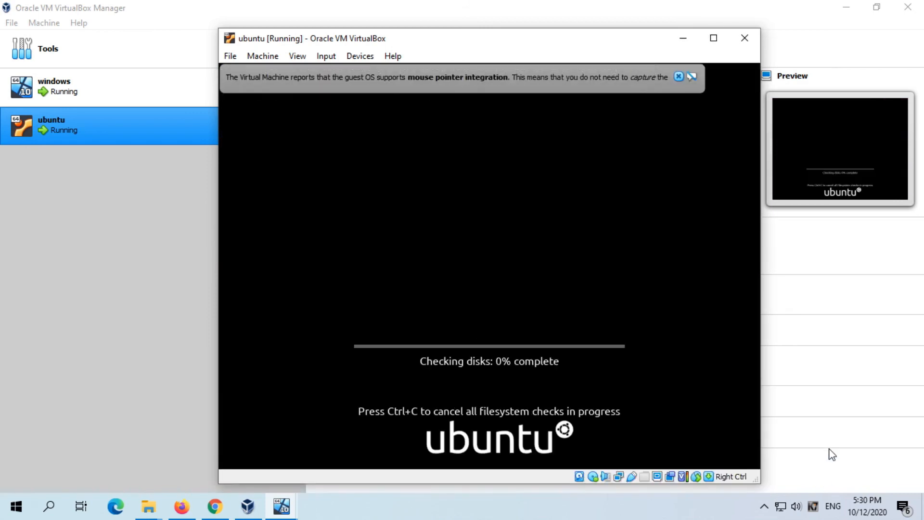
left_click(679, 77)
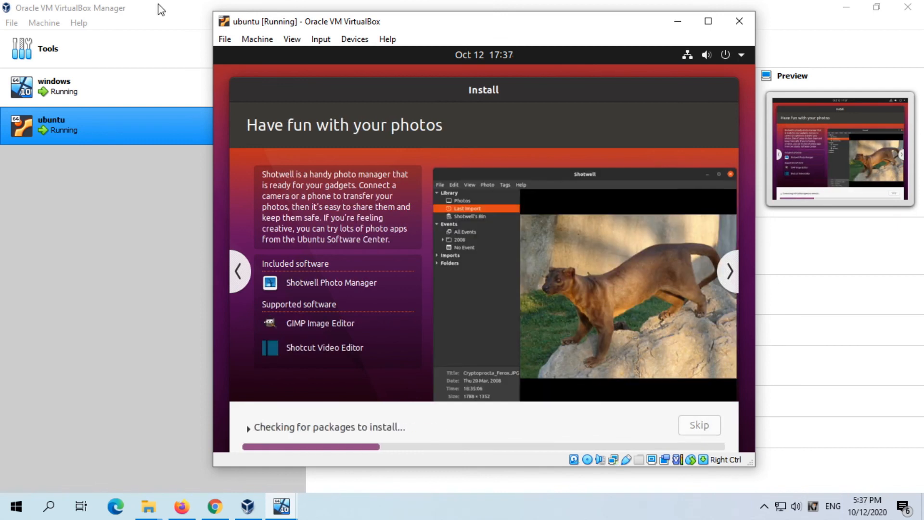
left_click(249, 428)
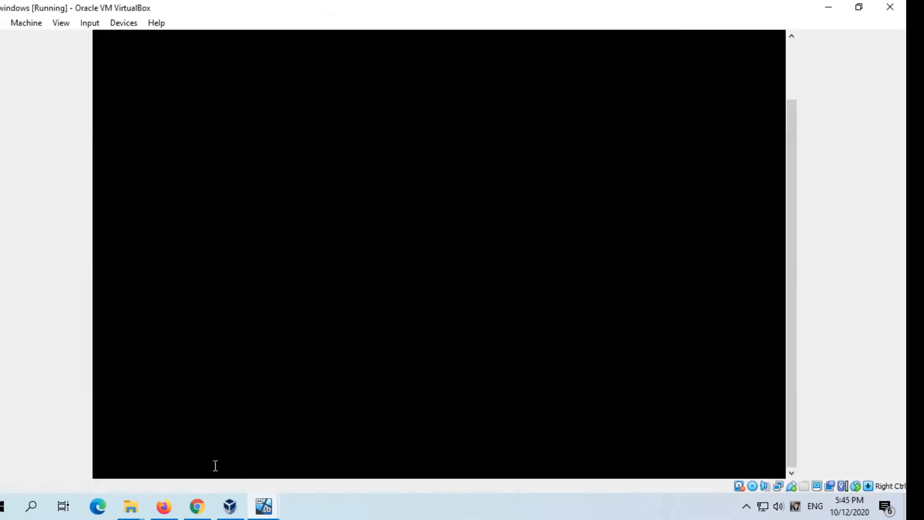
- Restore the "windows" machine's window from its maximized size and bring the lower part of its desktop into view
double_click(522, 5)
left_click(290, 29)
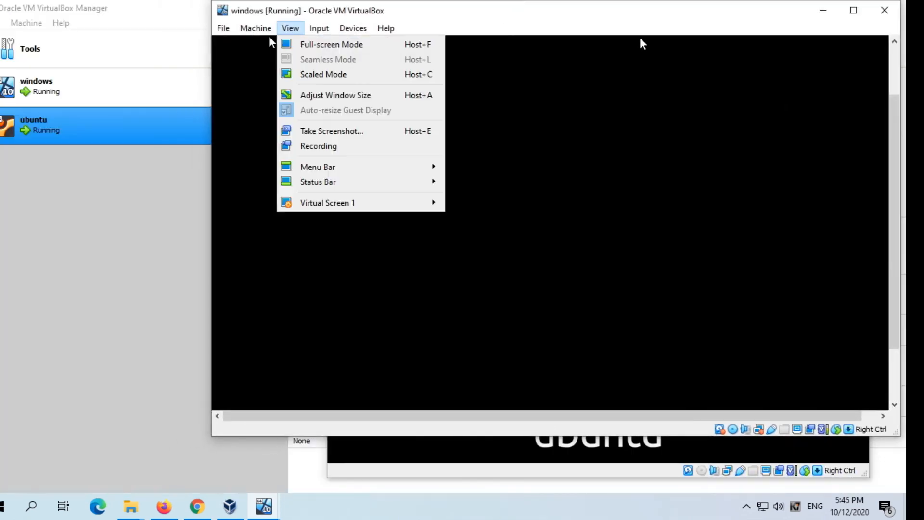
left_click(517, 4)
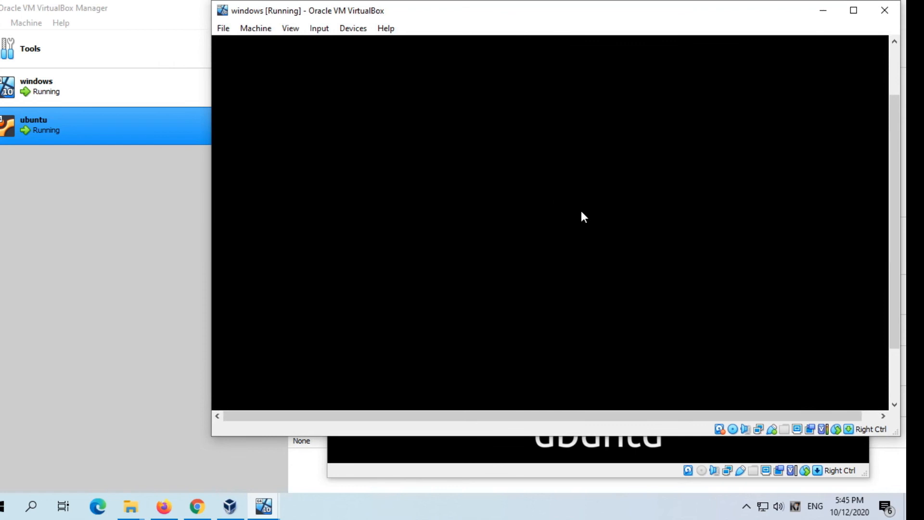
scroll(890, 298, "down", 3)
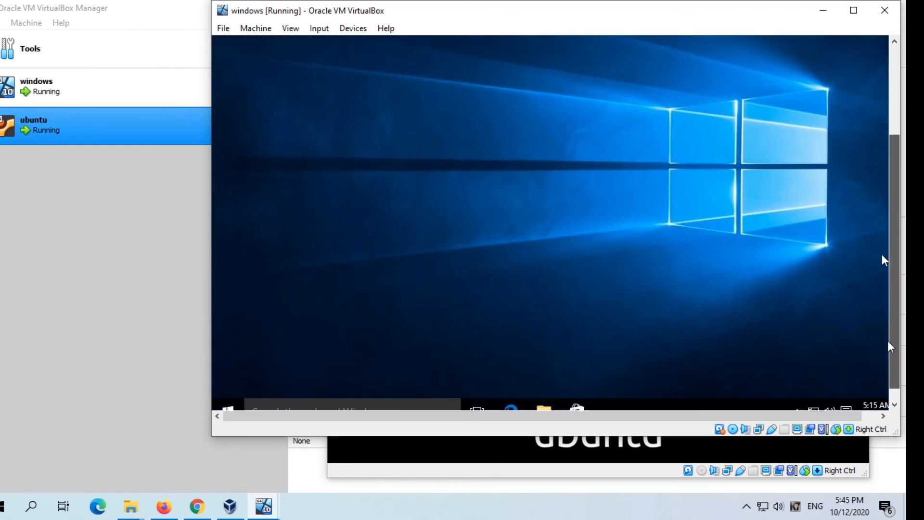
- Narrow the "windows" machine window and arrange it side by side with the "ubuntu" machine window
left_click_drag(594, 4, 340, 21)
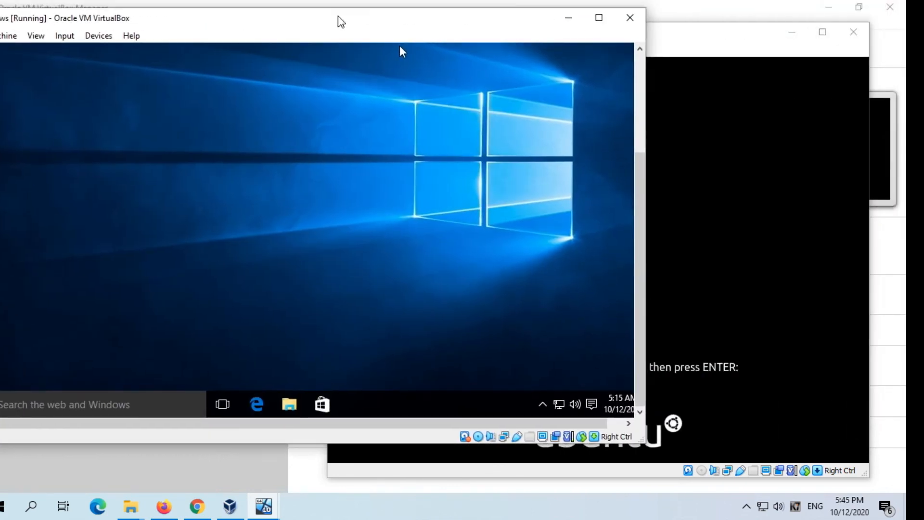
left_click_drag(704, 35, 711, 1)
left_click_drag(537, 14, 610, 29)
left_click_drag(347, 27, 351, 48)
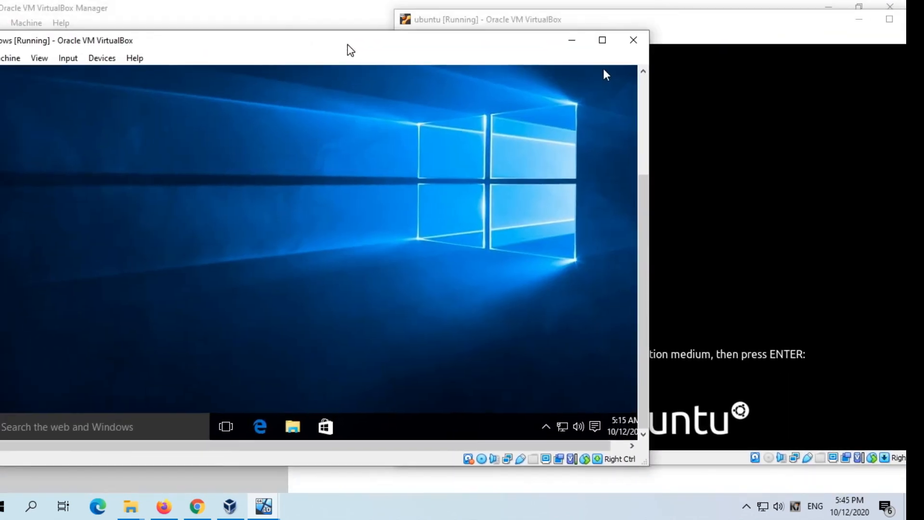
left_click_drag(650, 306, 434, 281)
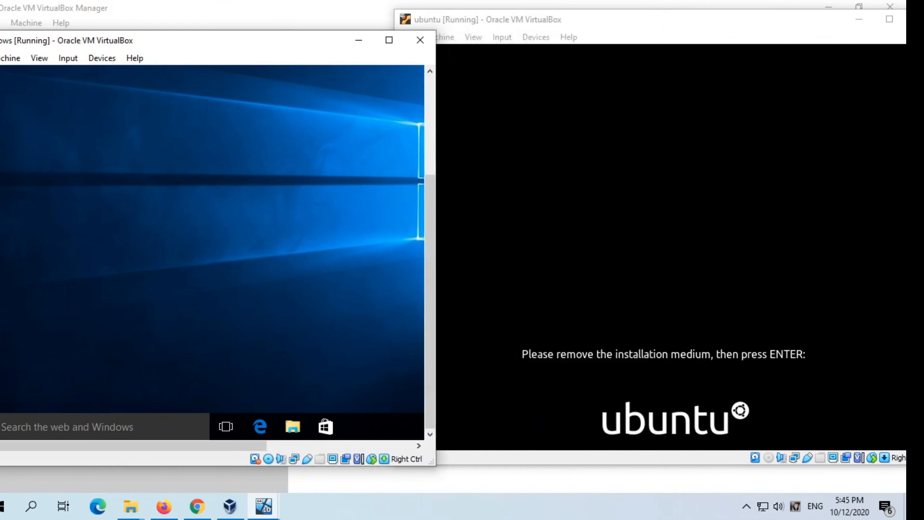
left_click_drag(202, 45, 248, 27)
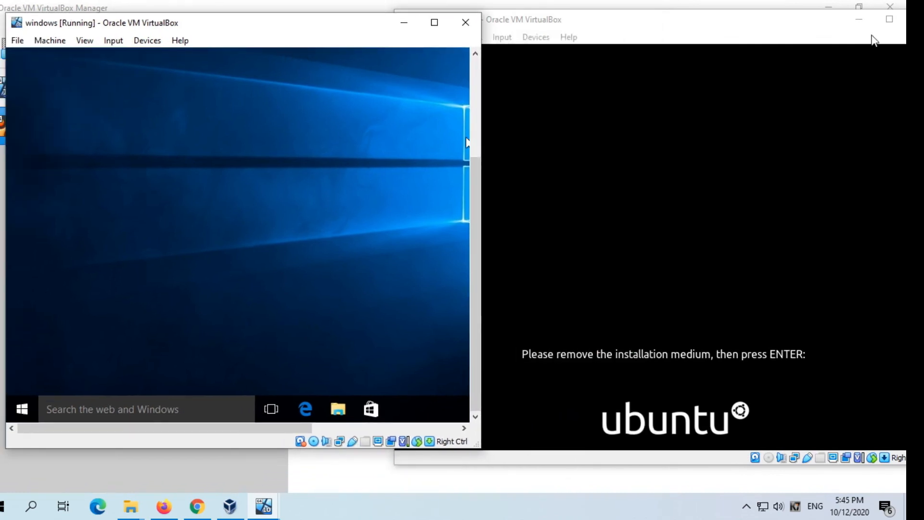
left_click_drag(716, 28, 697, 16)
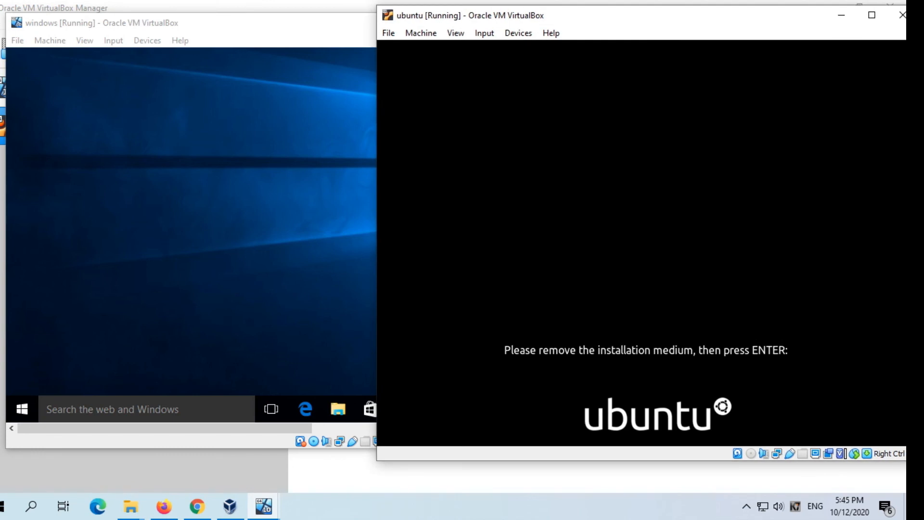
- Restart the "ubuntu" machine after its installation, bring its window back to the front and dismiss the mouse integration notice
key("Return")
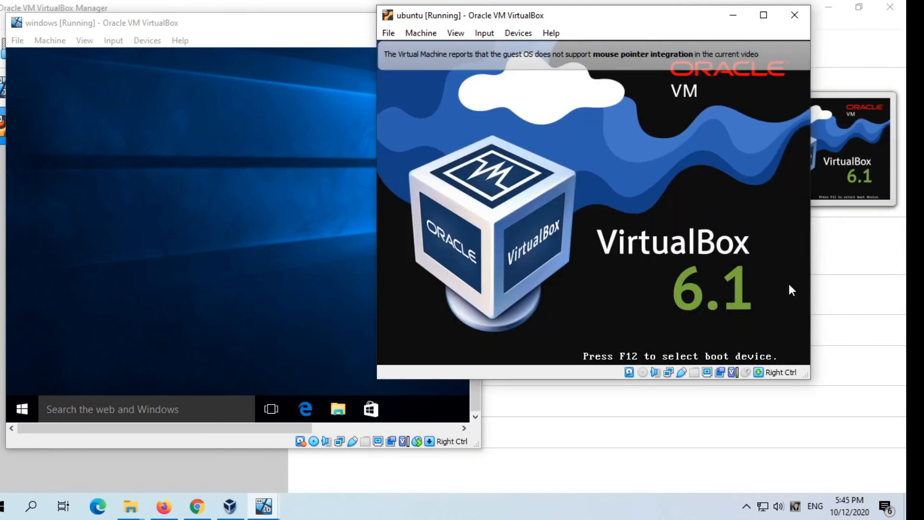
left_click(818, 385)
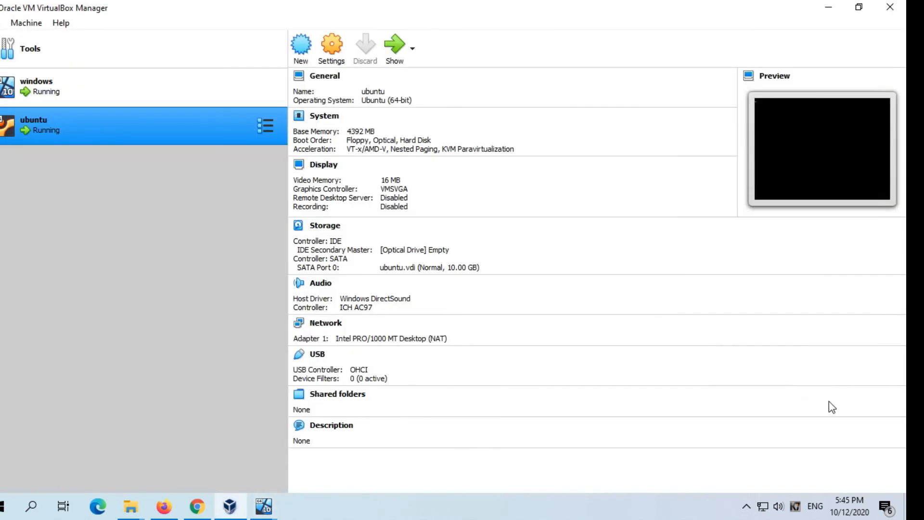
mouse_move(264, 506)
left_click(292, 459)
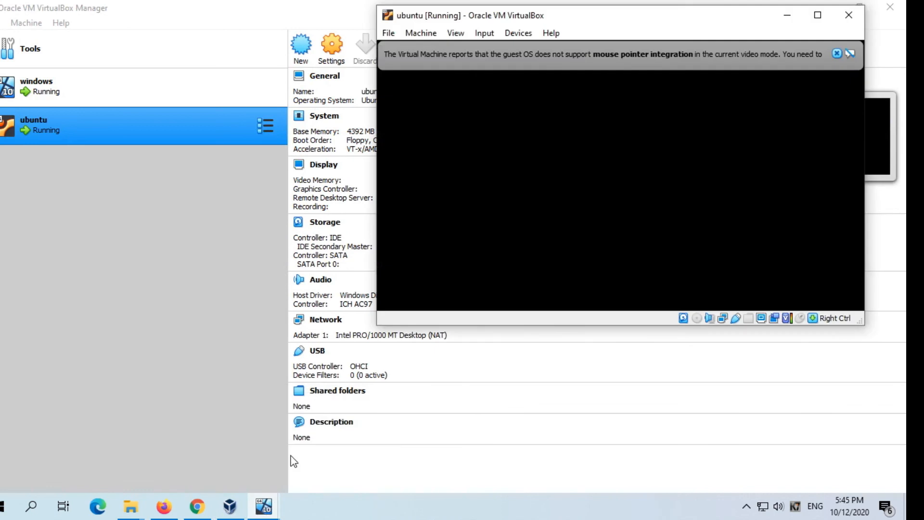
left_click(838, 54)
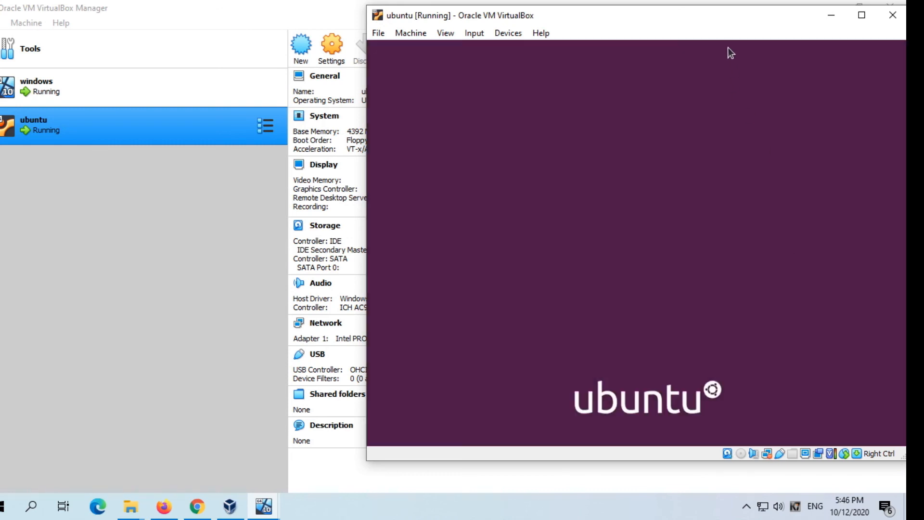
left_click_drag(724, 27, 705, 44)
left_click(588, 247)
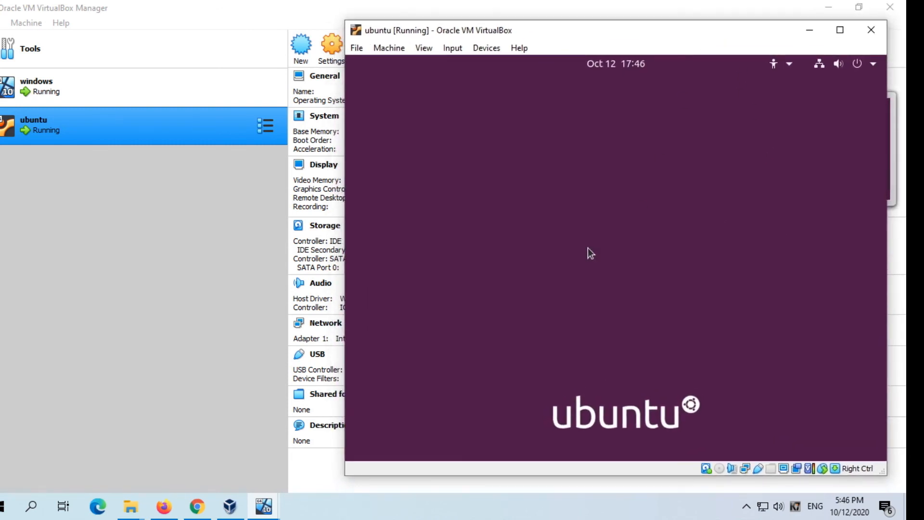